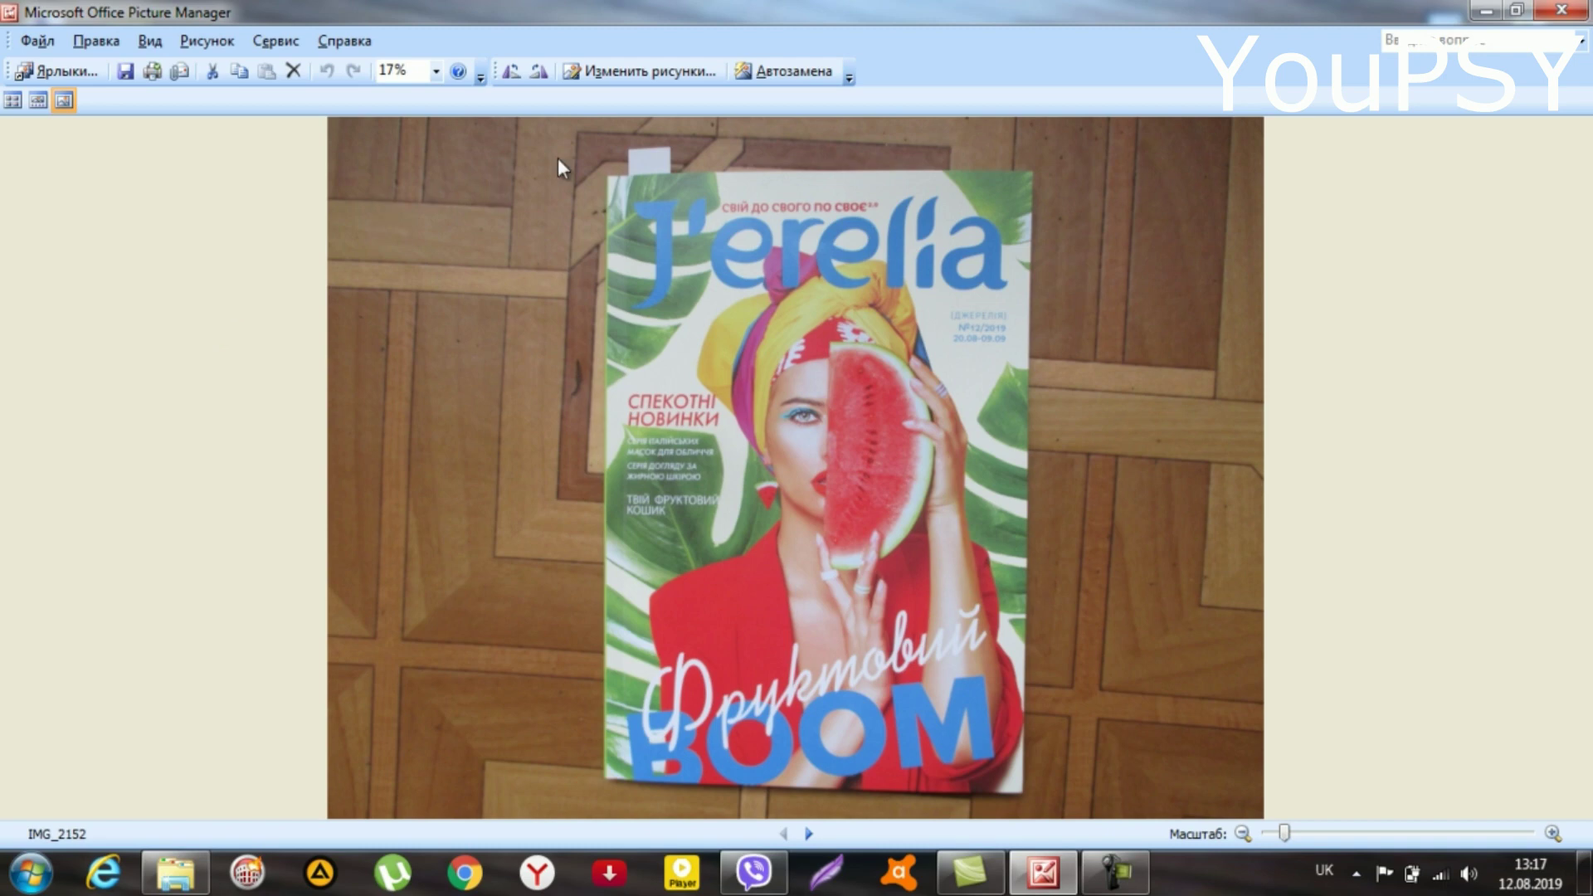
Auto-correct the brightness and colour of the IMG_2152 cover photo with Автоподстройка
{"action": "left_click", "coordinate": [619, 82]}
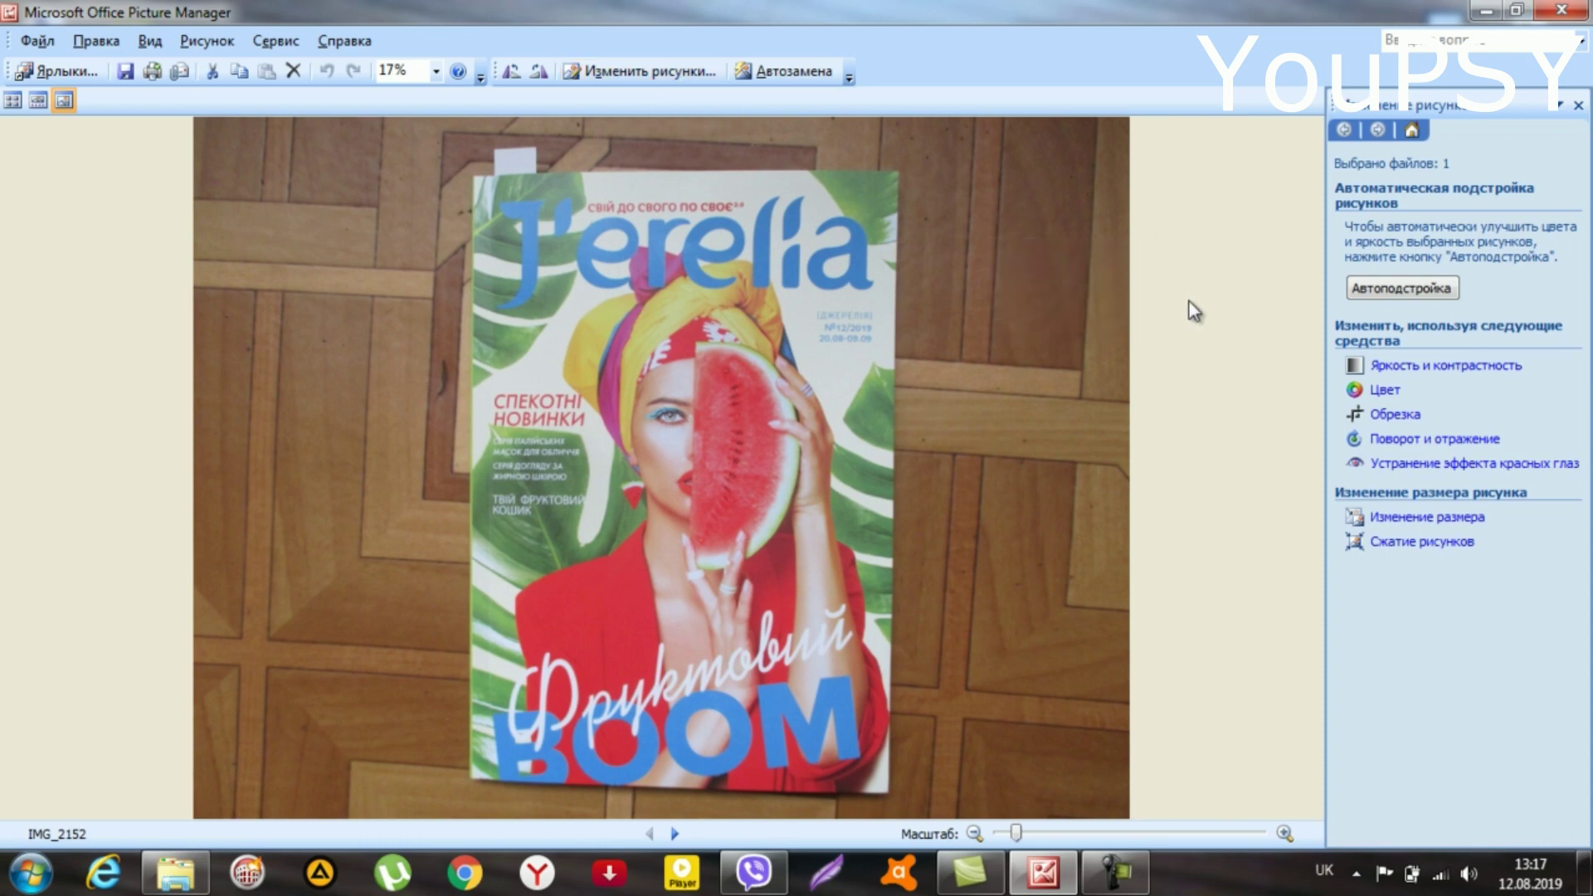
{"action": "left_click", "coordinate": [1383, 292]}
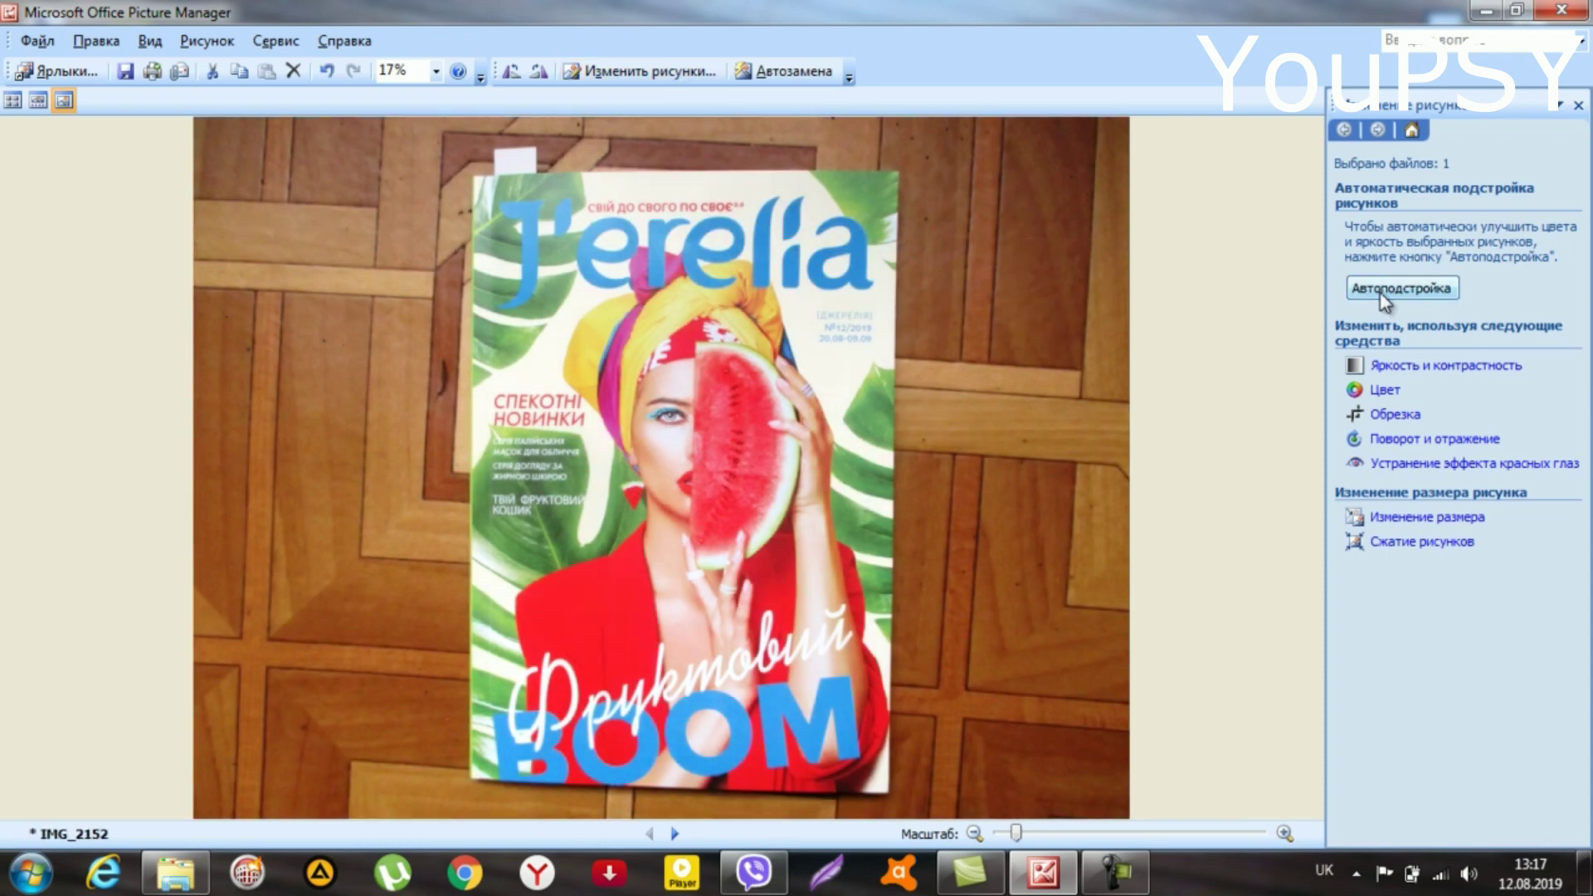
Crop IMG_2152 on all four sides to just the magazine (2057 x 3000) and save it
{"action": "left_click", "coordinate": [1380, 416]}
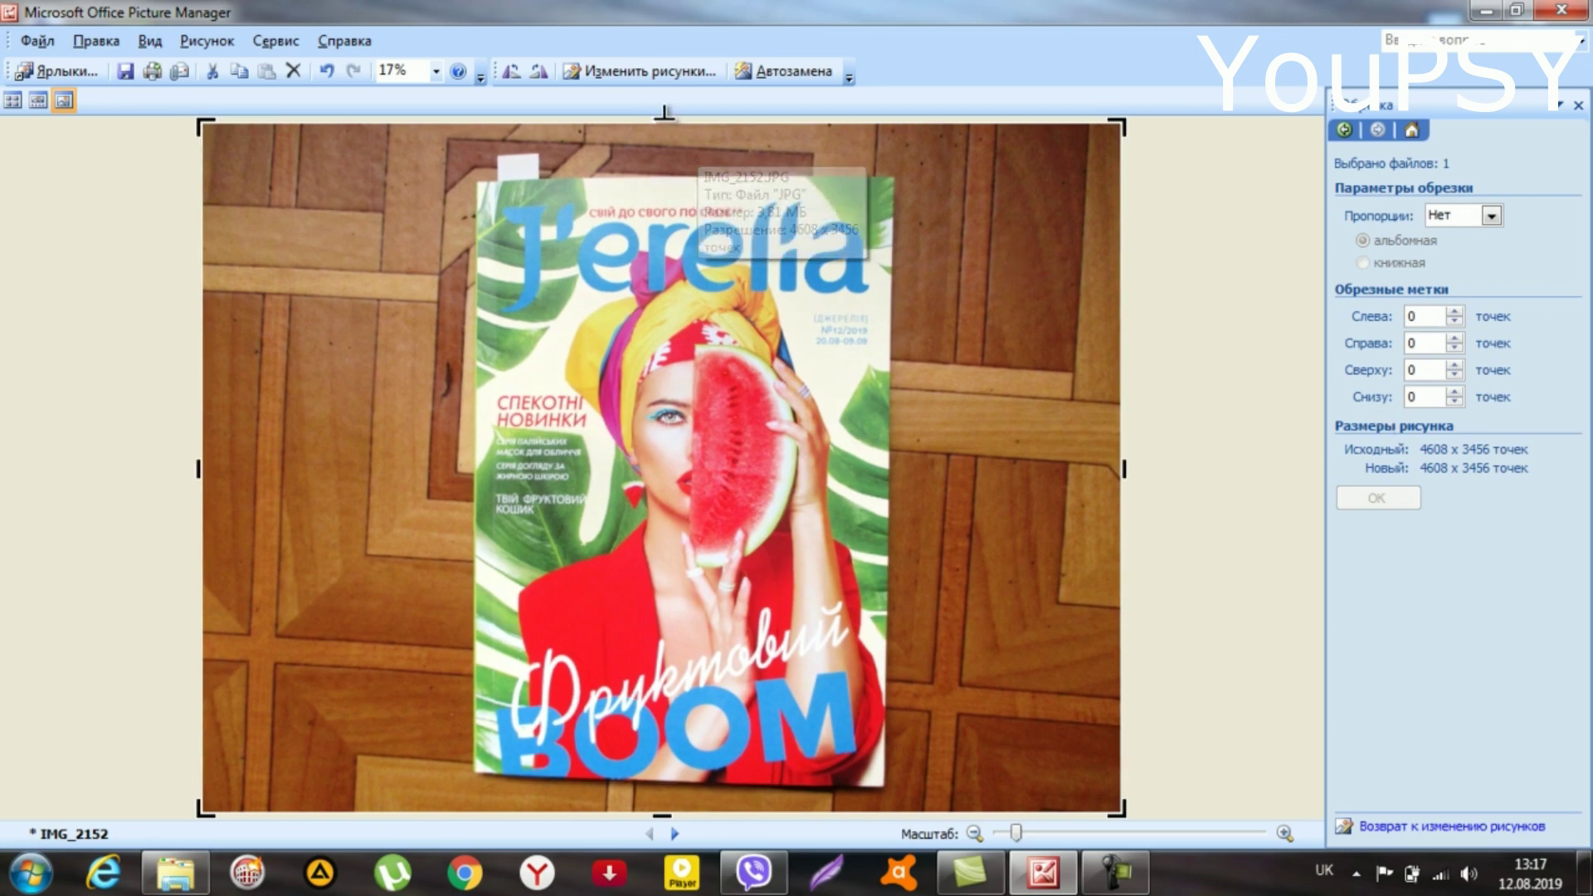
{"action": "left_click_drag", "start_coordinate": [664, 113], "coordinate": [657, 171]}
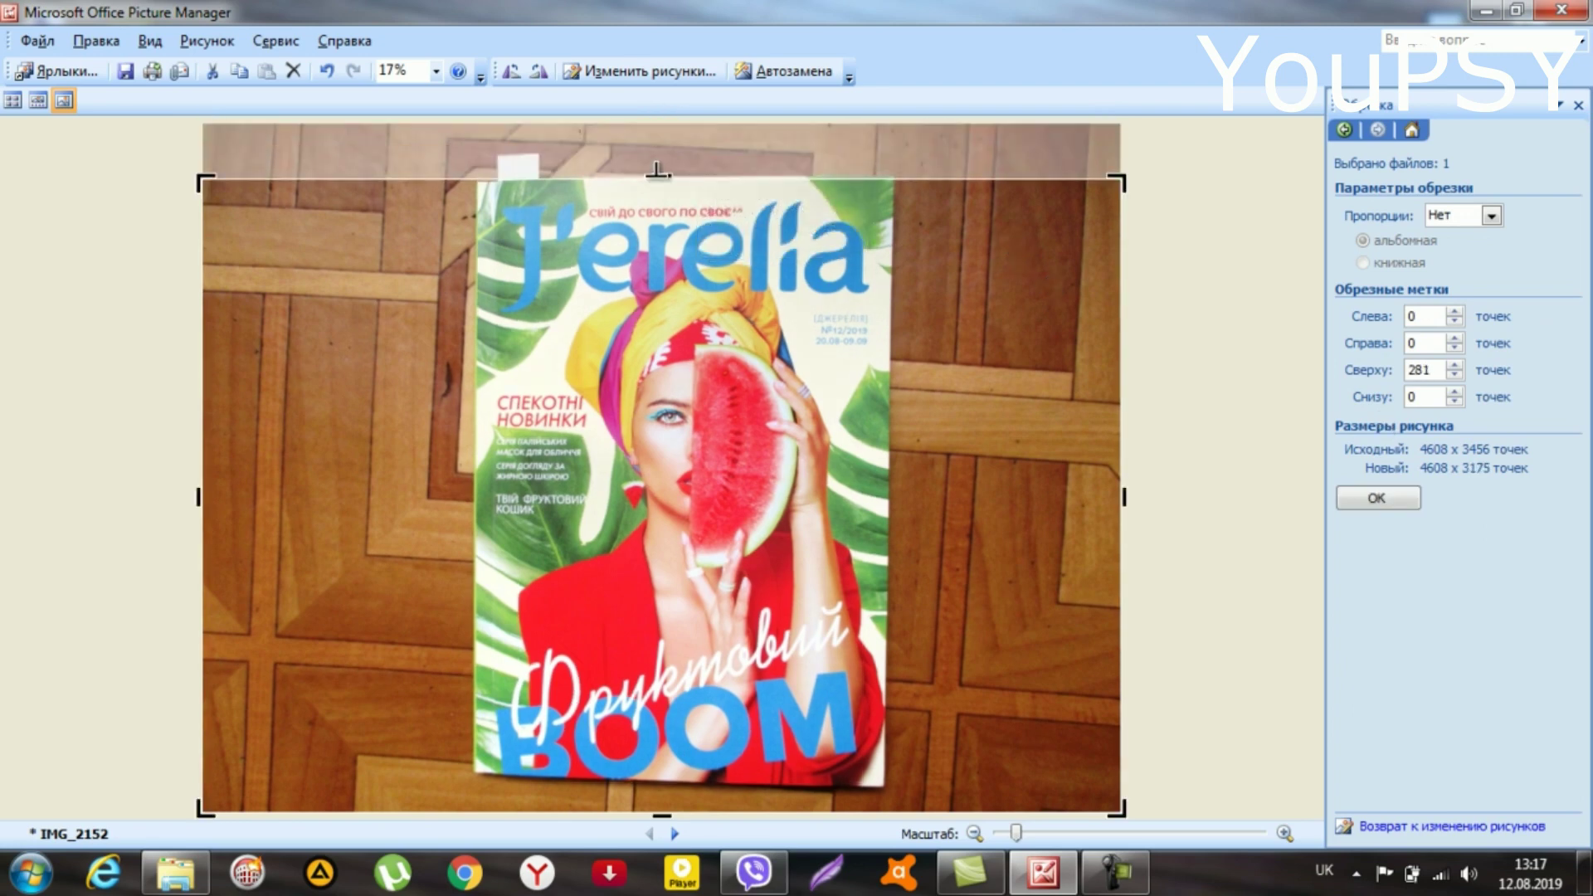
{"action": "left_click_drag", "start_coordinate": [664, 822], "coordinate": [664, 787]}
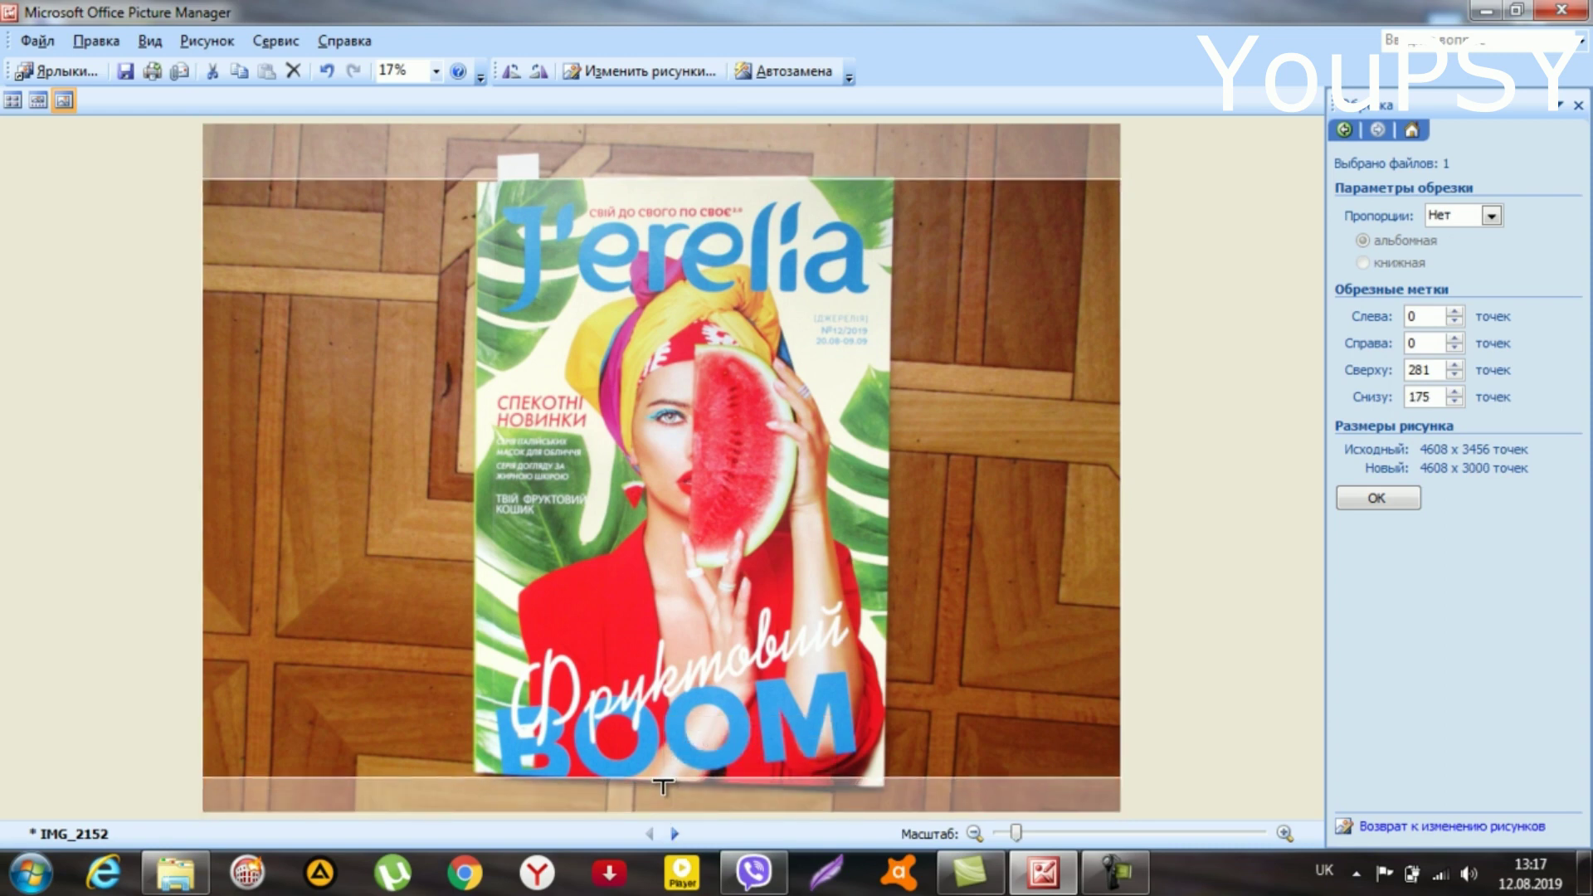
{"action": "left_click_drag", "start_coordinate": [204, 478], "coordinate": [473, 498]}
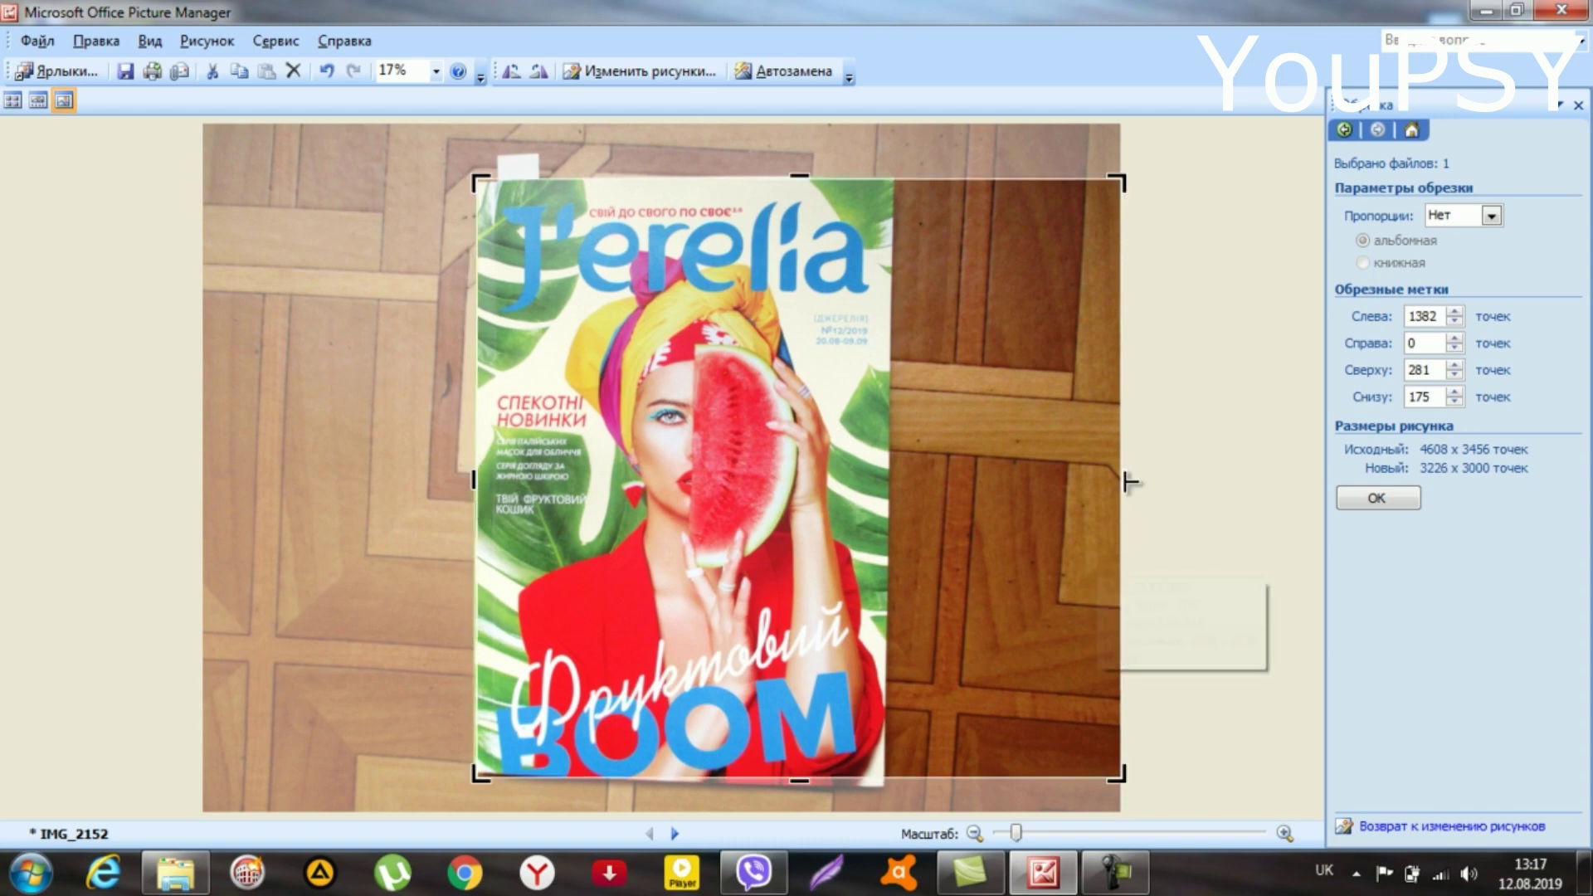
{"action": "left_click_drag", "start_coordinate": [1129, 482], "coordinate": [893, 487]}
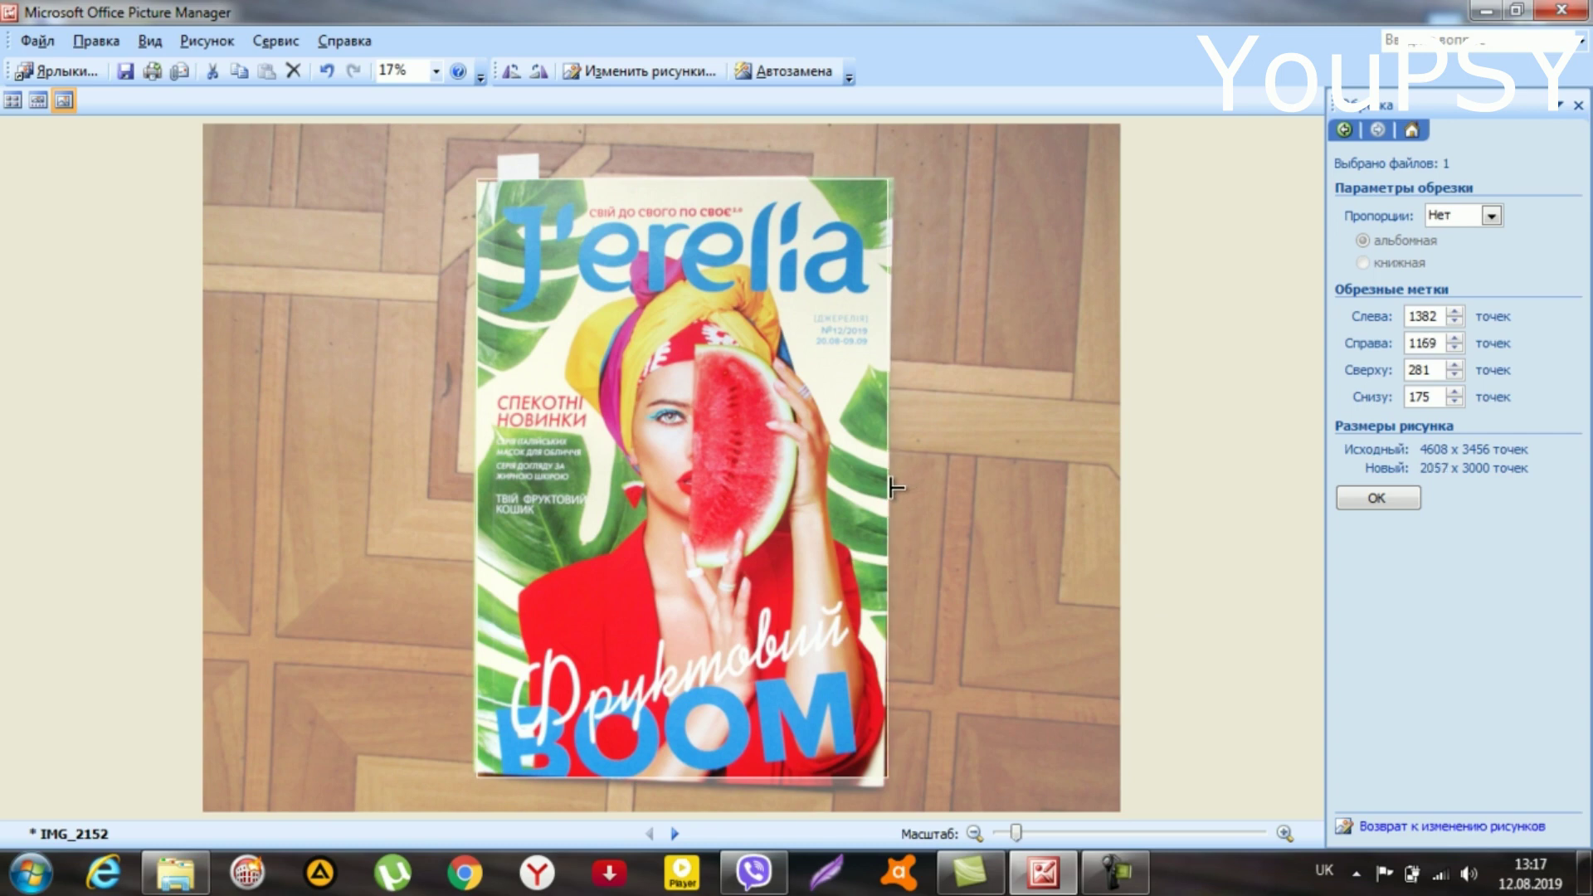
{"action": "left_click", "coordinate": [1353, 507]}
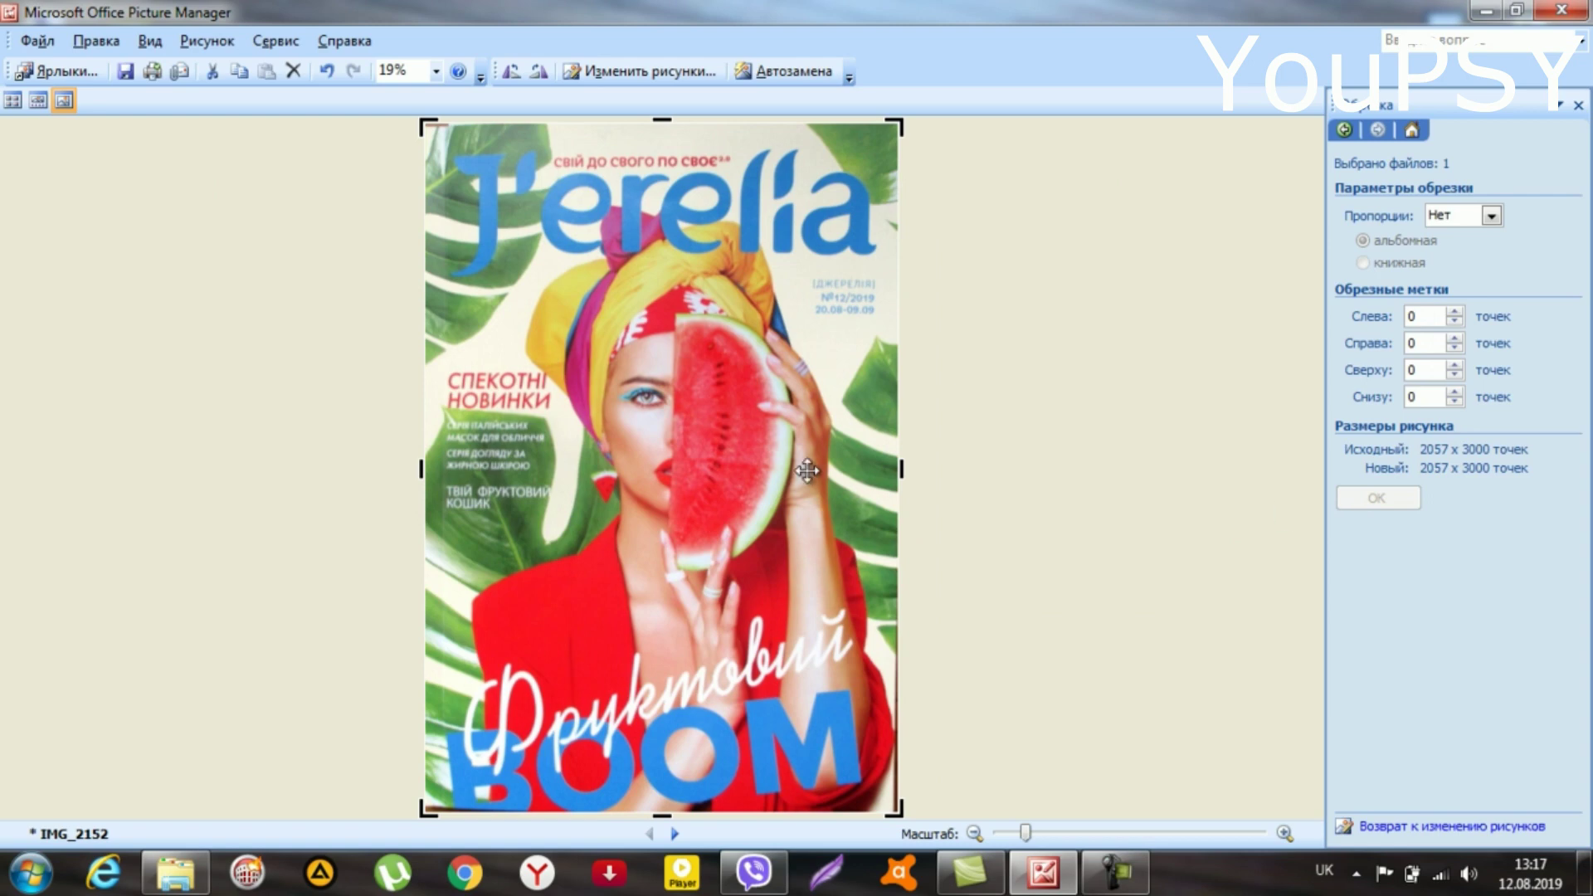
{"action": "left_click", "coordinate": [124, 72]}
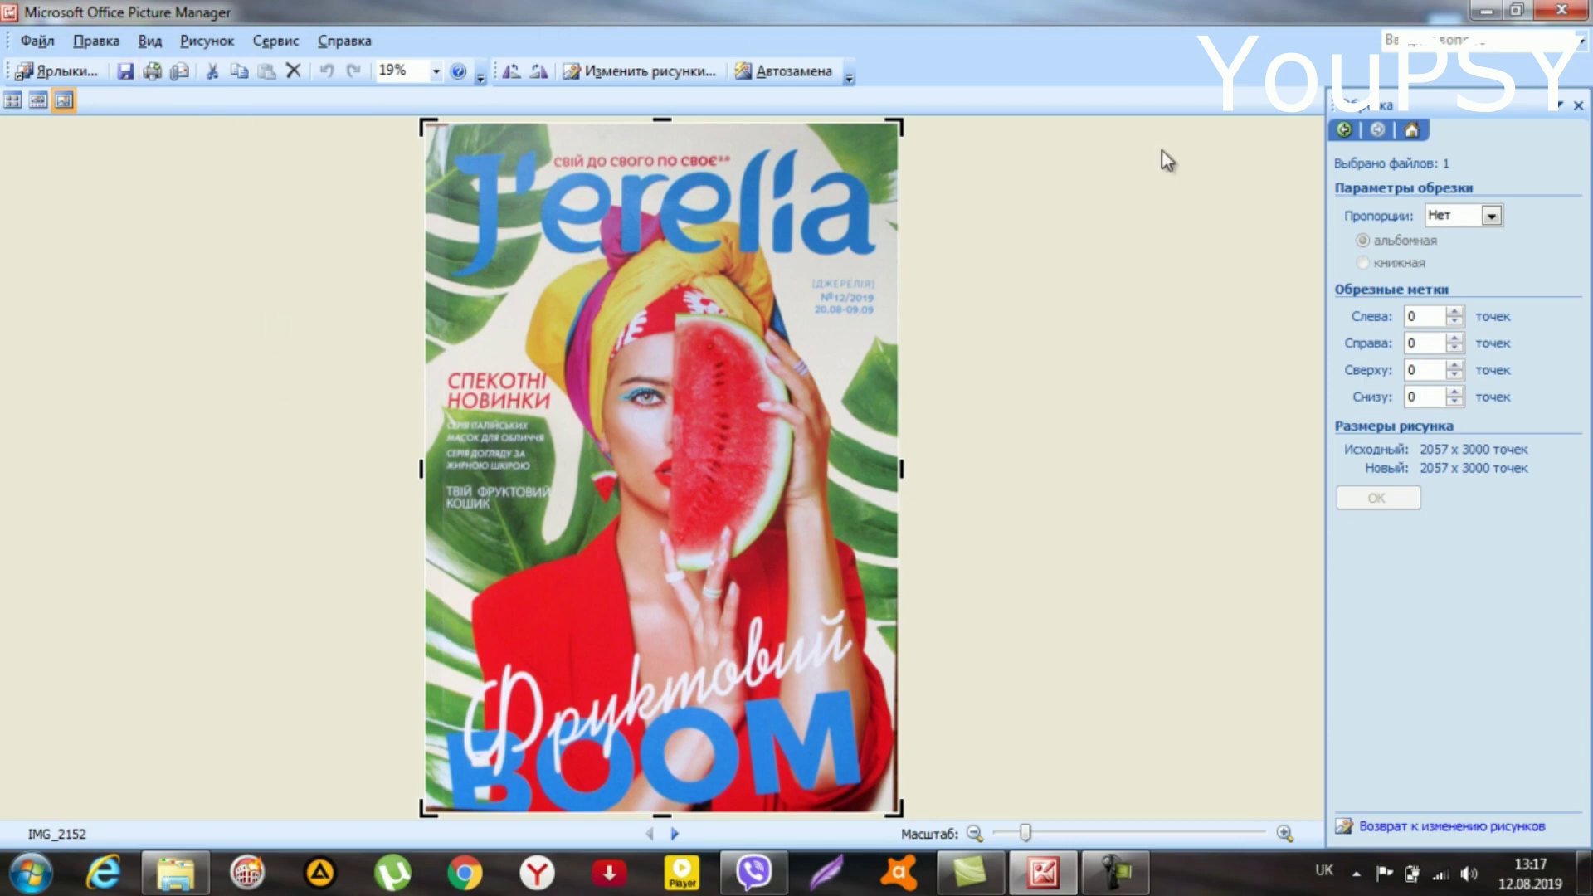
{"action": "left_click", "coordinate": [13, 101]}
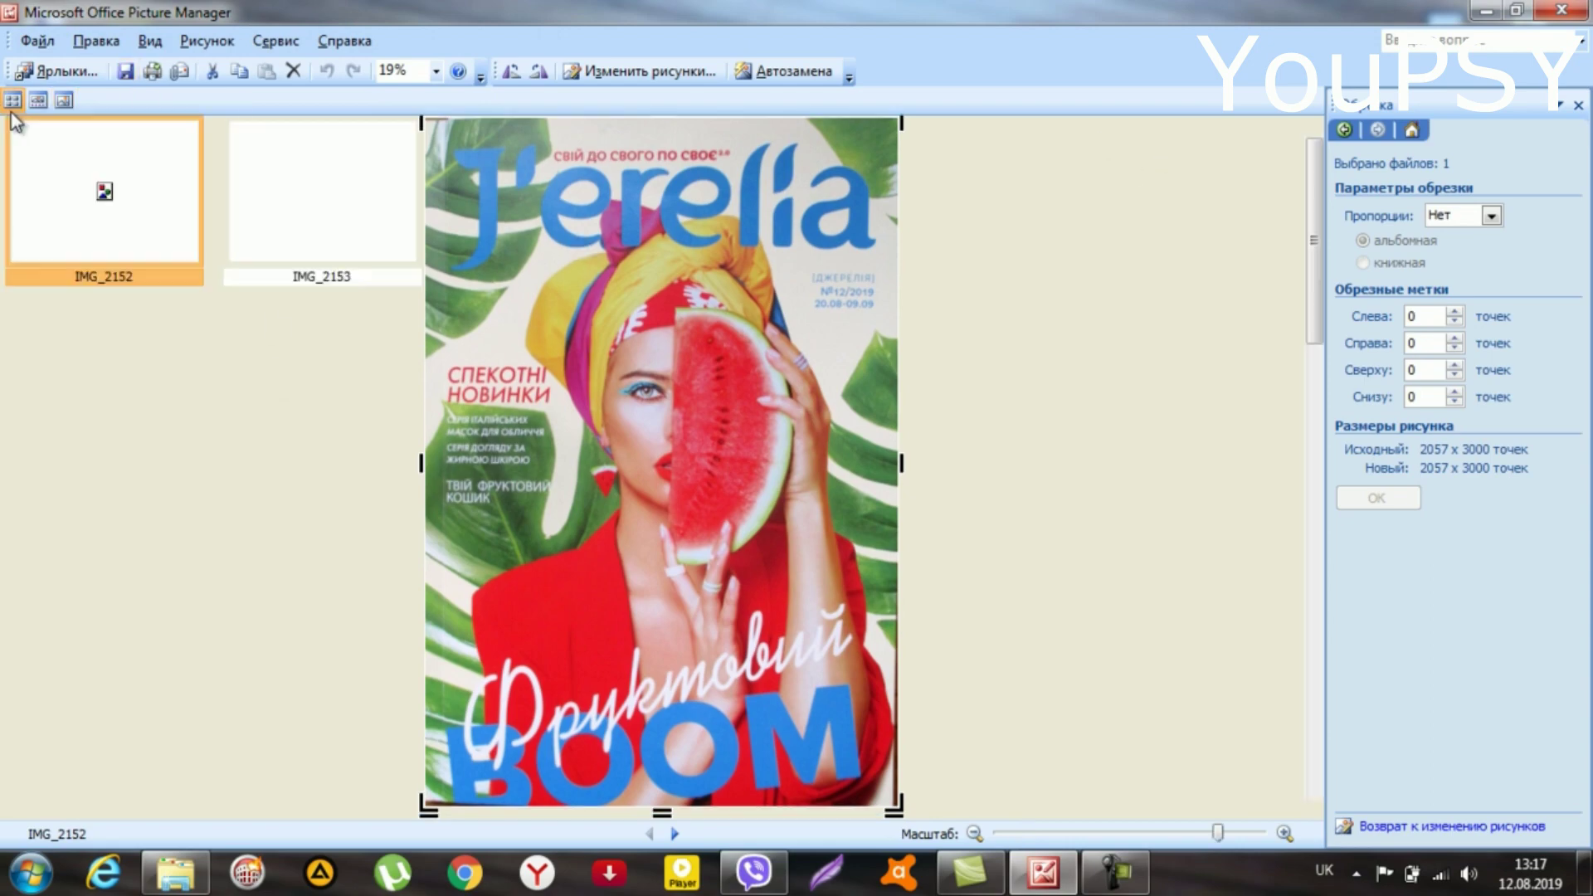
Select the back-page photo IMG_2226 and open it in single picture view
{"action": "scroll", "coordinate": [508, 336], "scroll_direction": "down", "scroll_amount": 5}
{"action": "scroll", "coordinate": [508, 336], "scroll_direction": "down", "scroll_amount": 5}
{"action": "scroll", "coordinate": [508, 336], "scroll_direction": "down", "scroll_amount": 5}
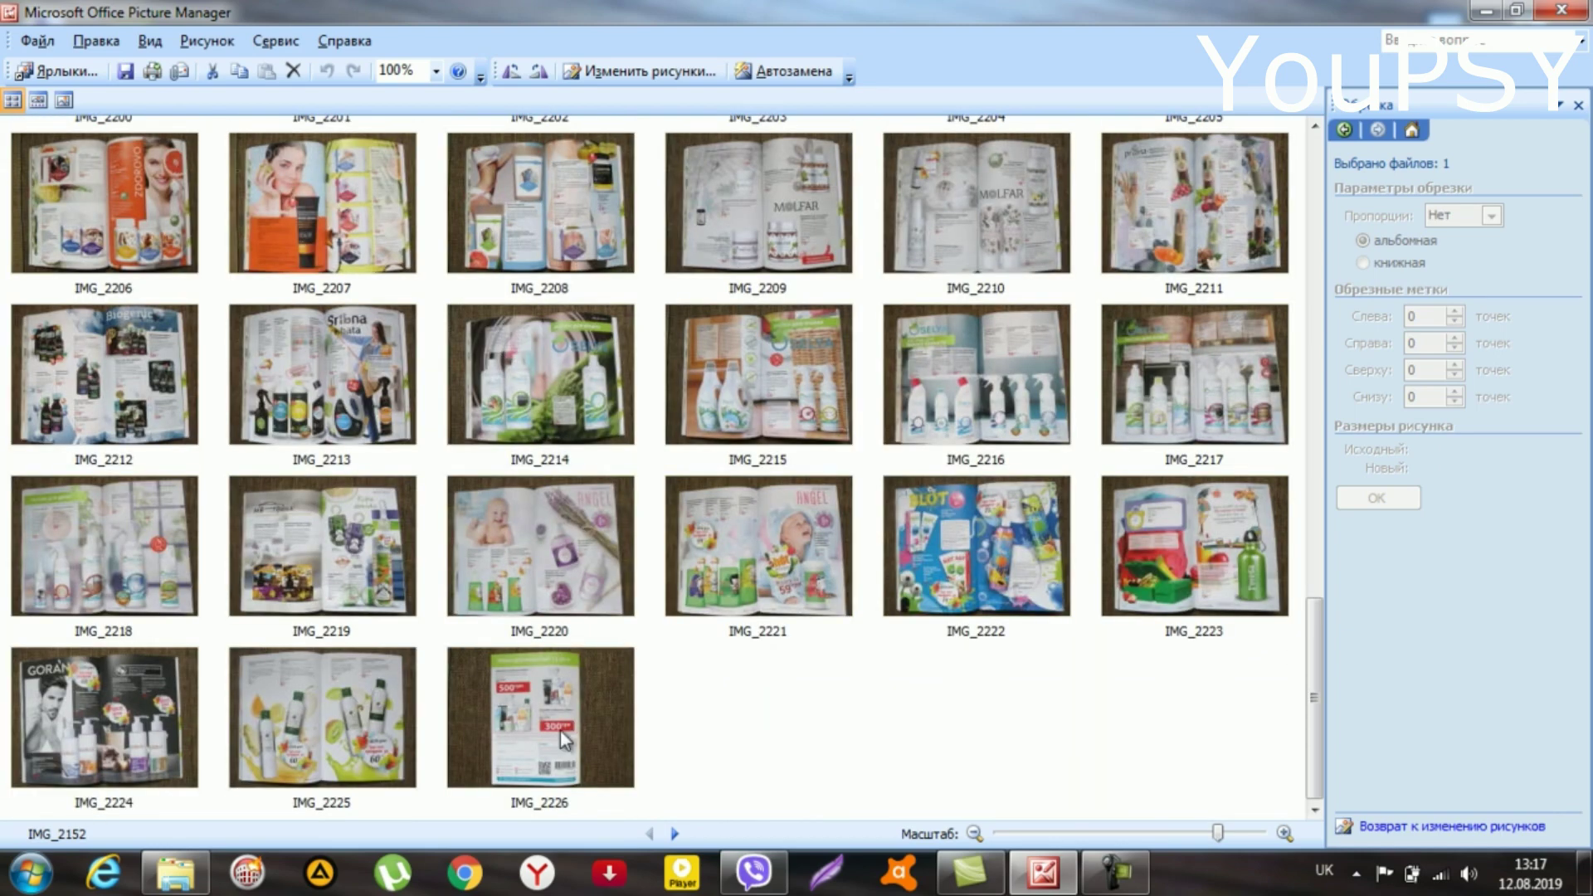
{"action": "left_click", "coordinate": [561, 732]}
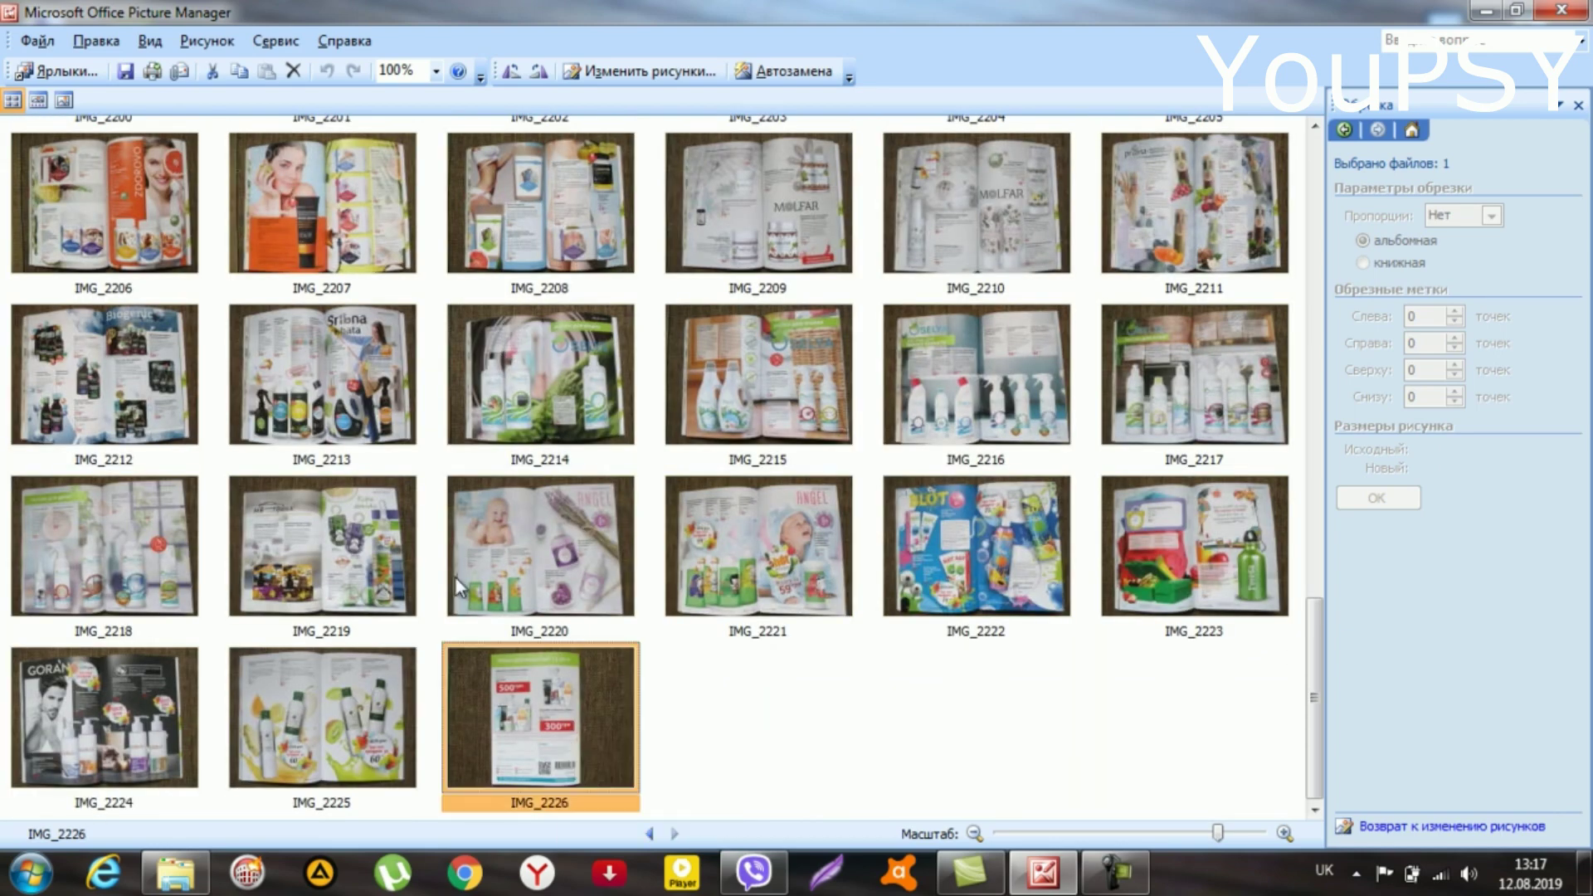
{"action": "left_click", "coordinate": [59, 103]}
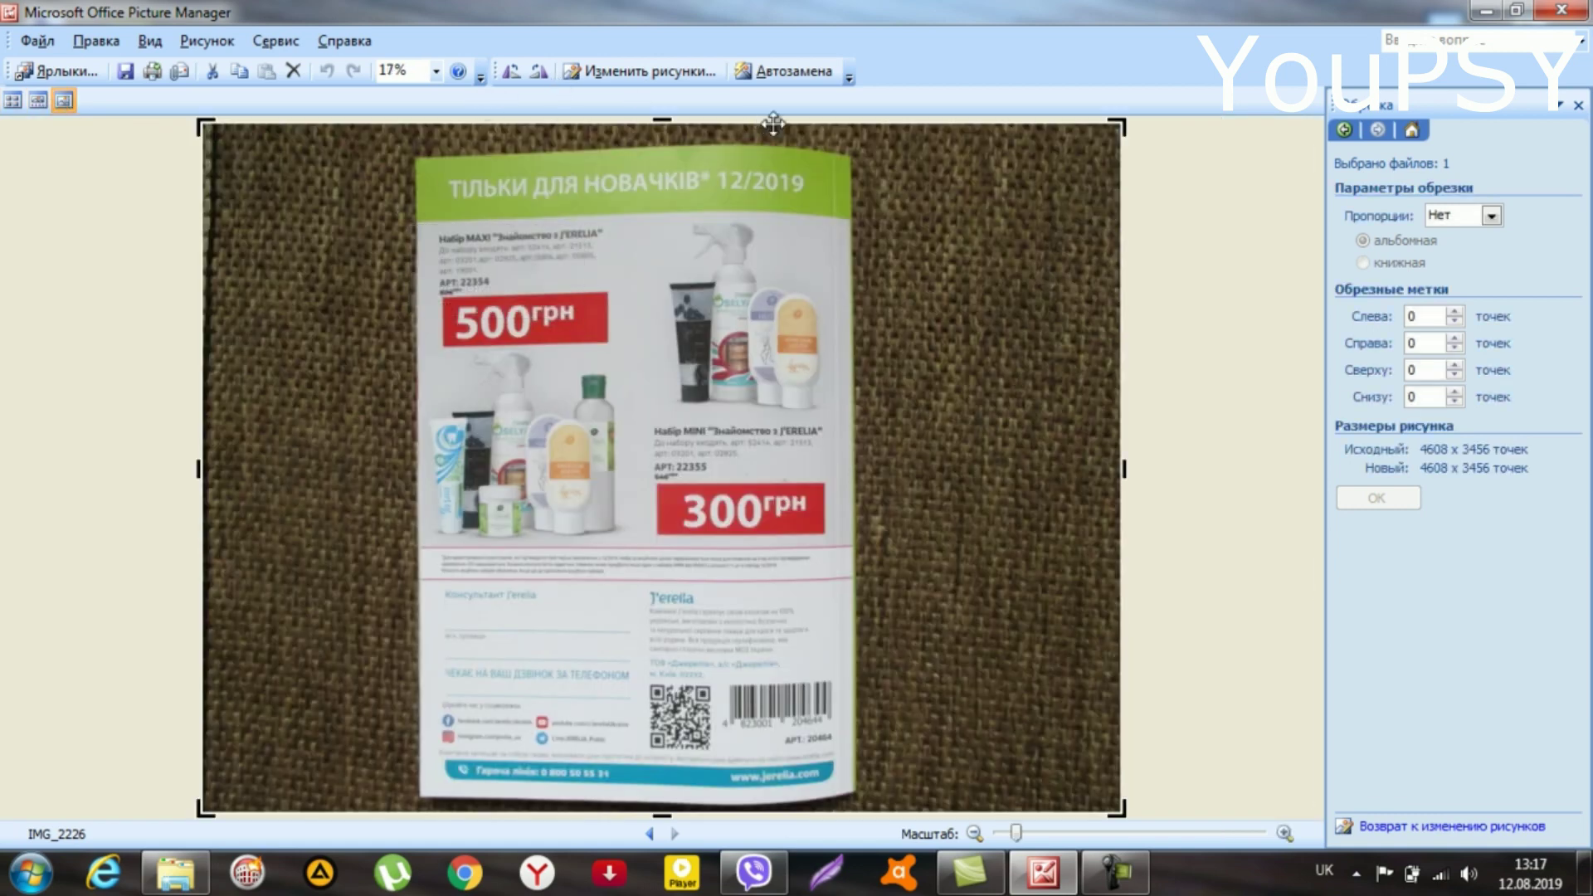
Crop IMG_2226 on all four sides to just the booklet, leaving 2186 x 3229
{"action": "left_click_drag", "start_coordinate": [662, 122], "coordinate": [664, 148]}
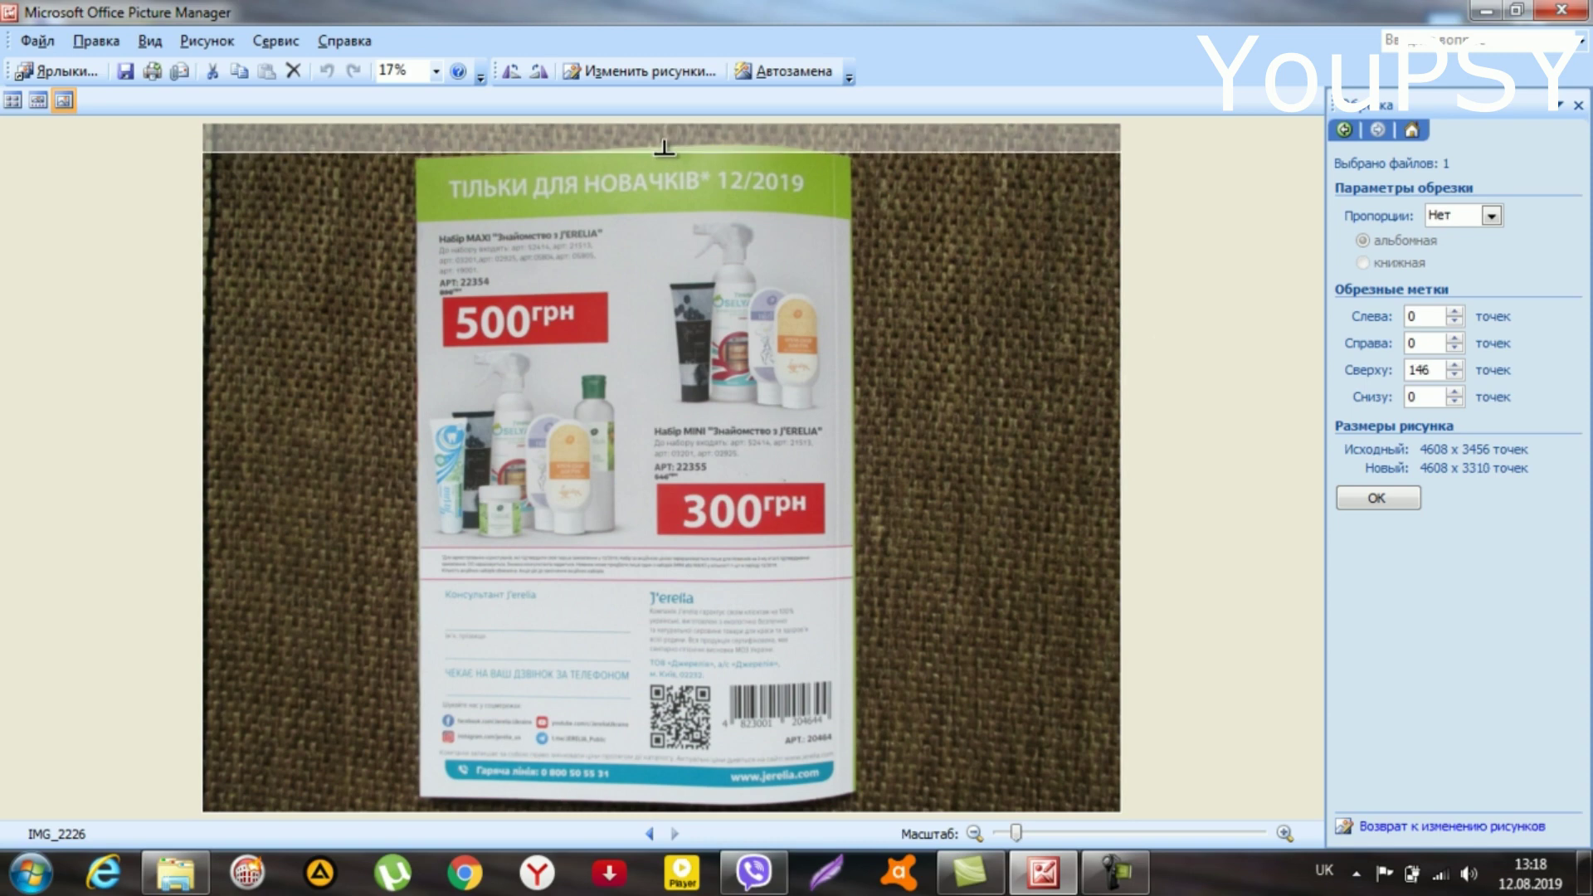
{"action": "left_click_drag", "start_coordinate": [664, 148], "coordinate": [664, 152]}
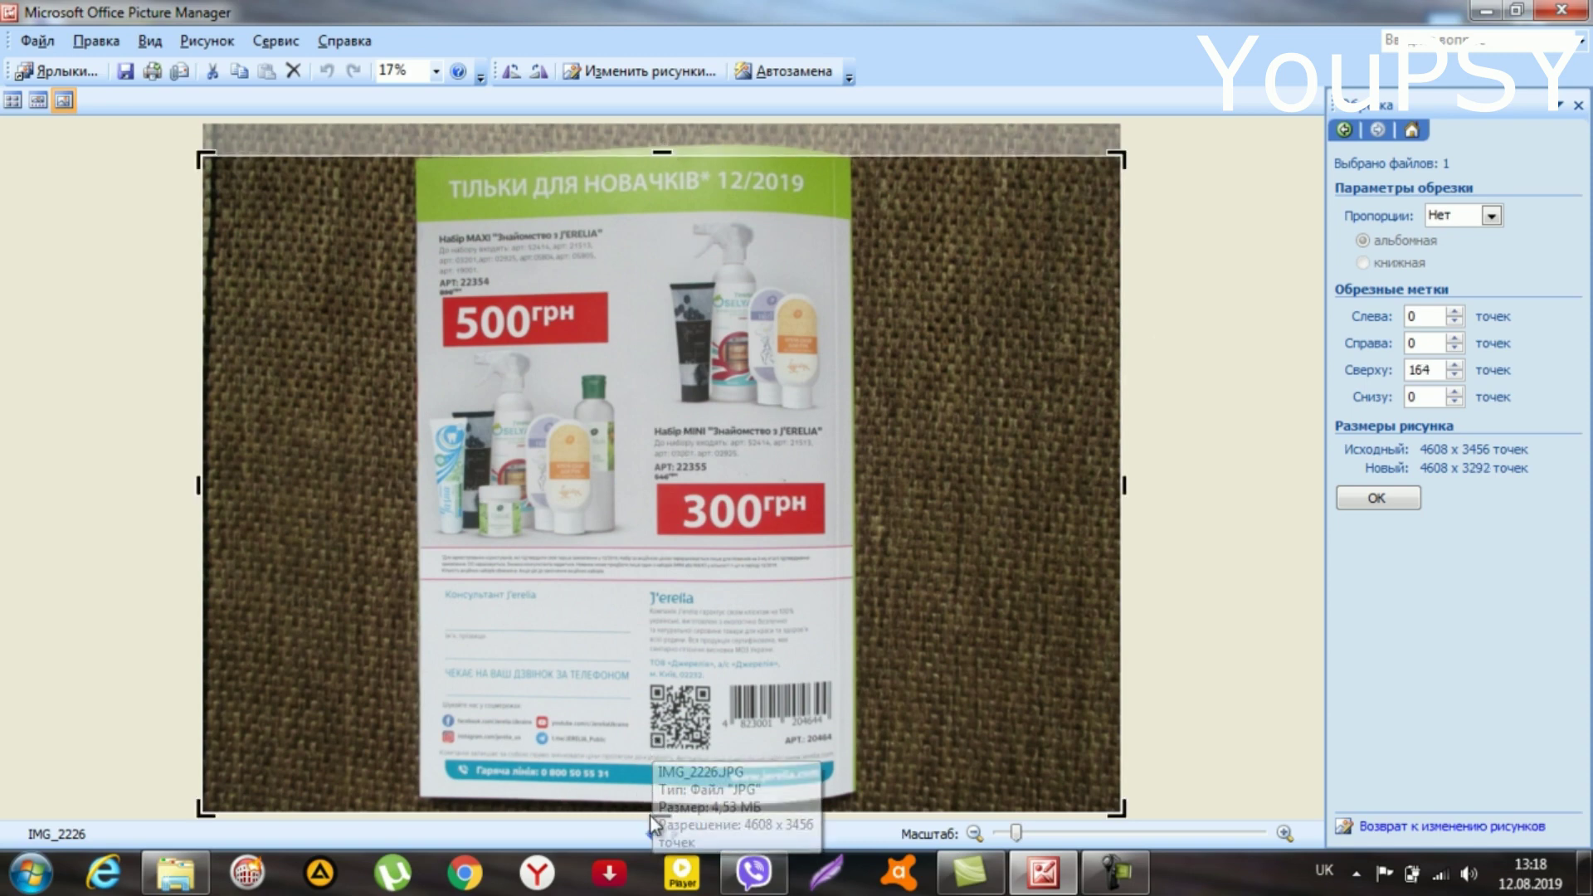
{"action": "left_click_drag", "start_coordinate": [662, 816], "coordinate": [655, 806]}
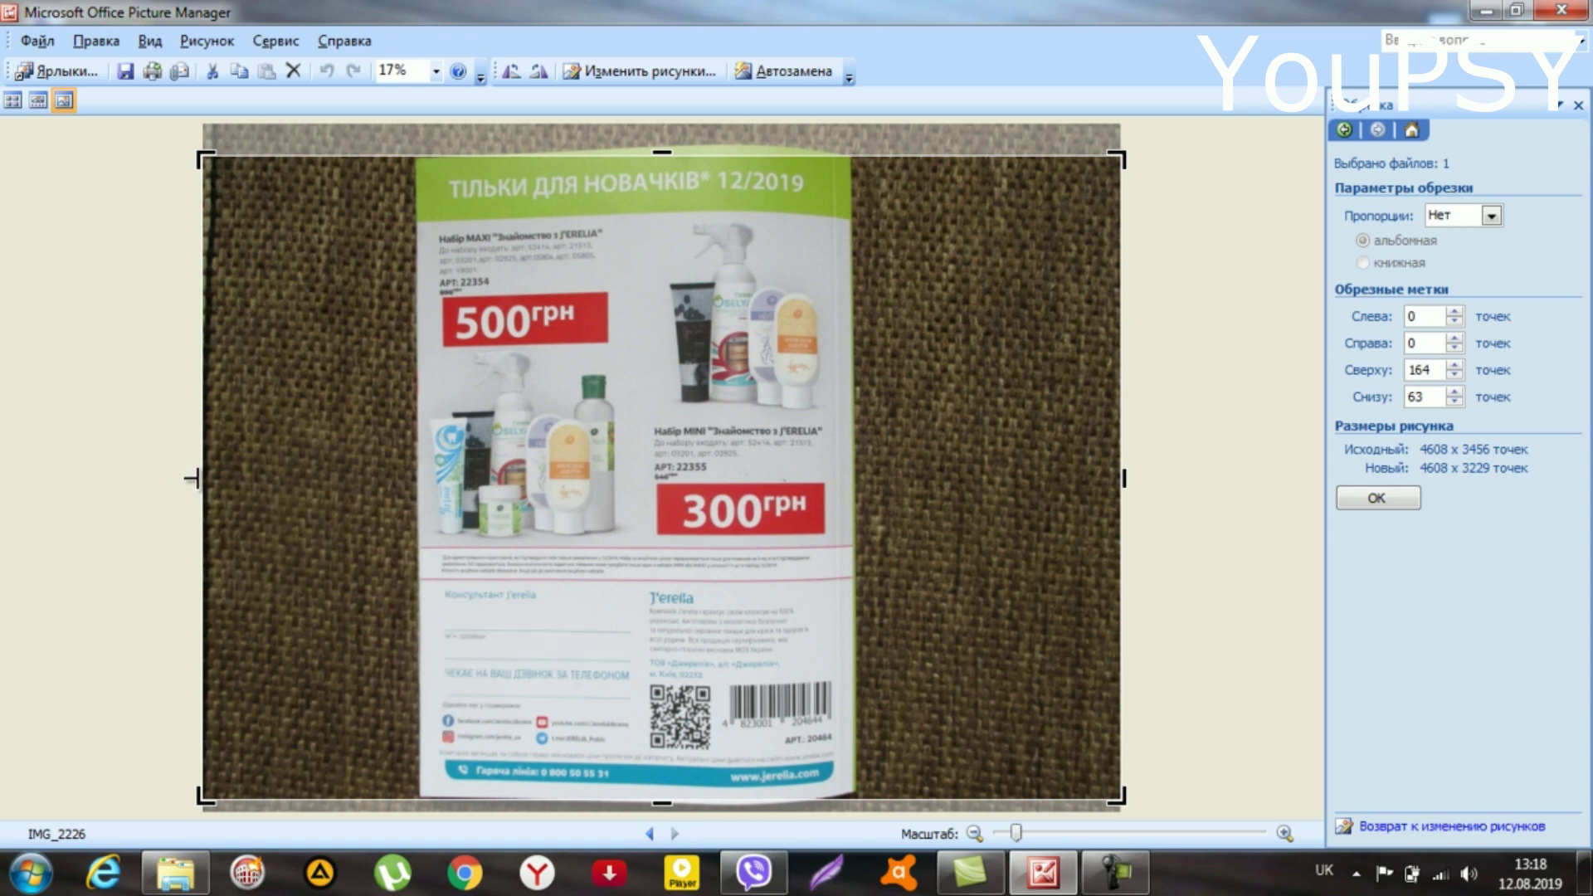
{"action": "left_click_drag", "start_coordinate": [192, 479], "coordinate": [410, 506]}
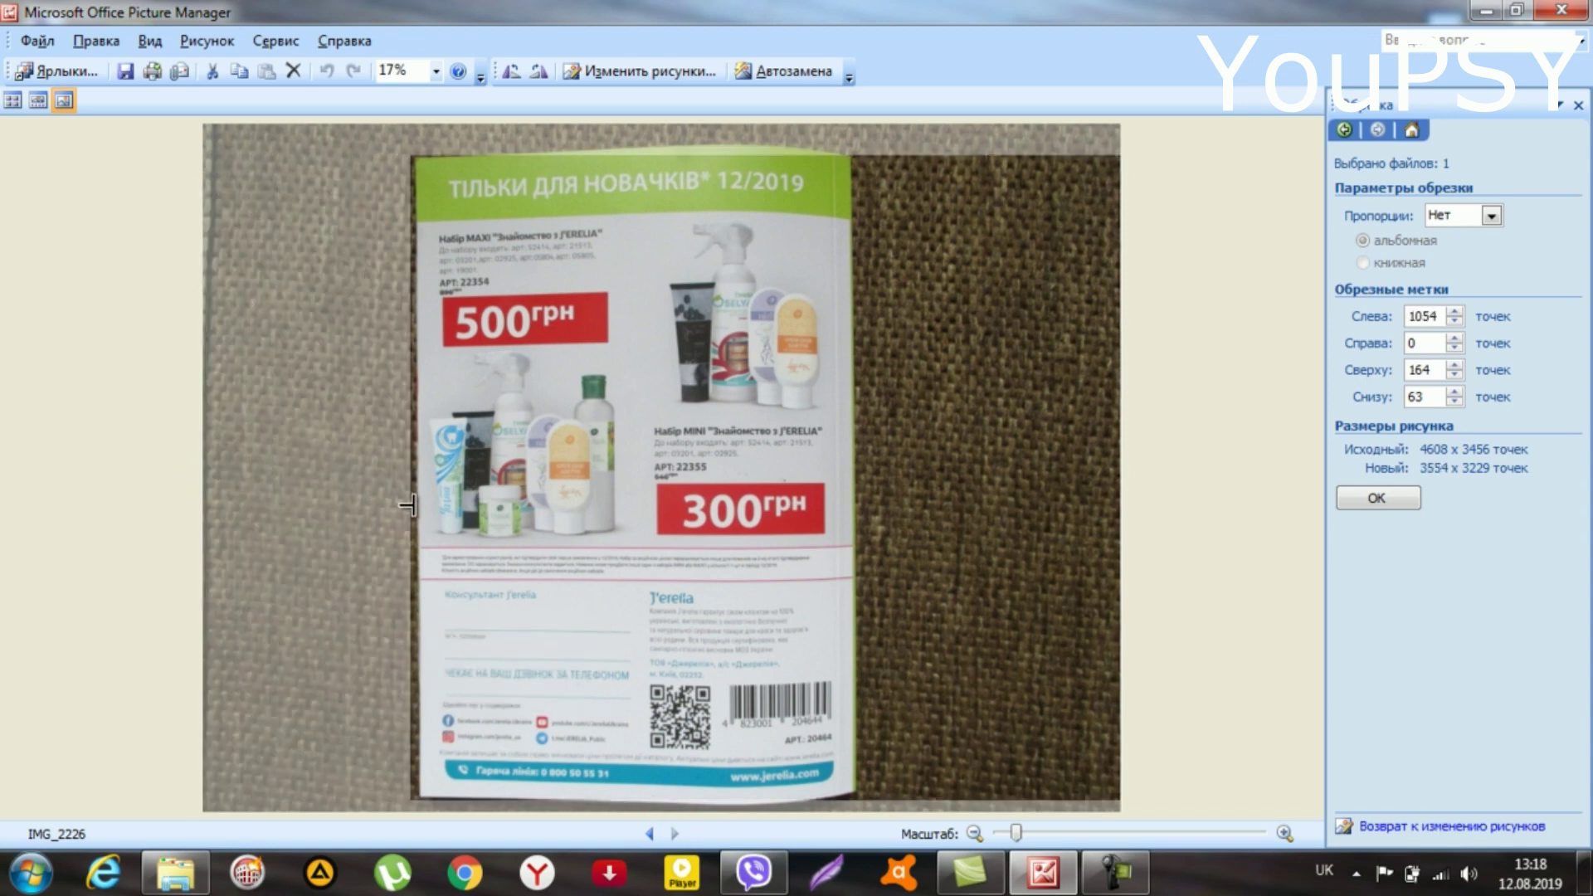
{"action": "left_click_drag", "start_coordinate": [409, 506], "coordinate": [411, 505]}
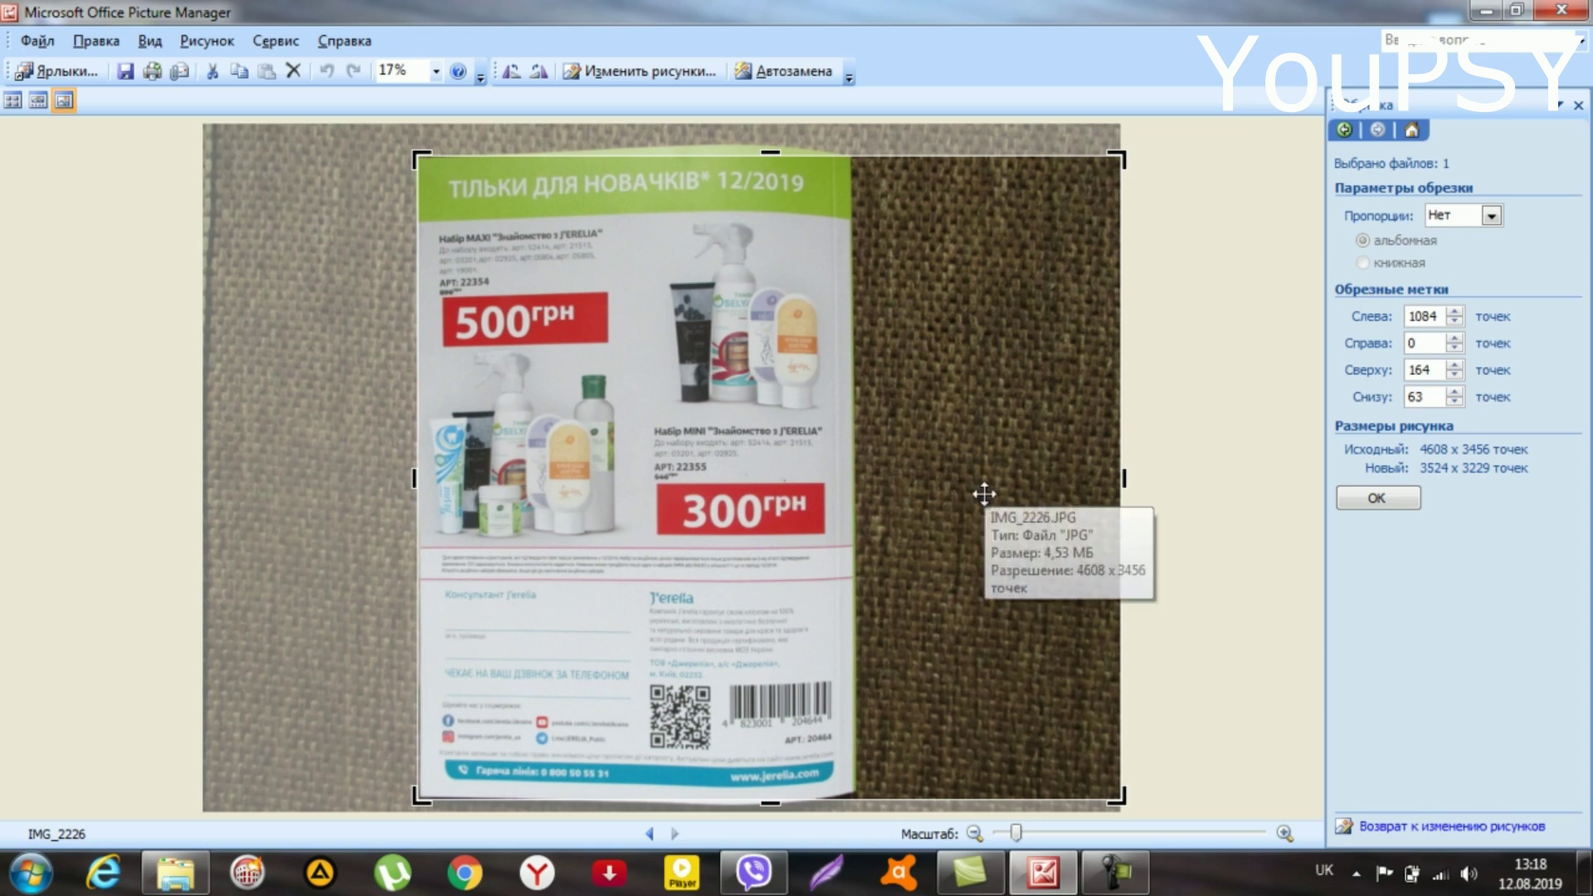
{"action": "left_click_drag", "start_coordinate": [1118, 476], "coordinate": [863, 464]}
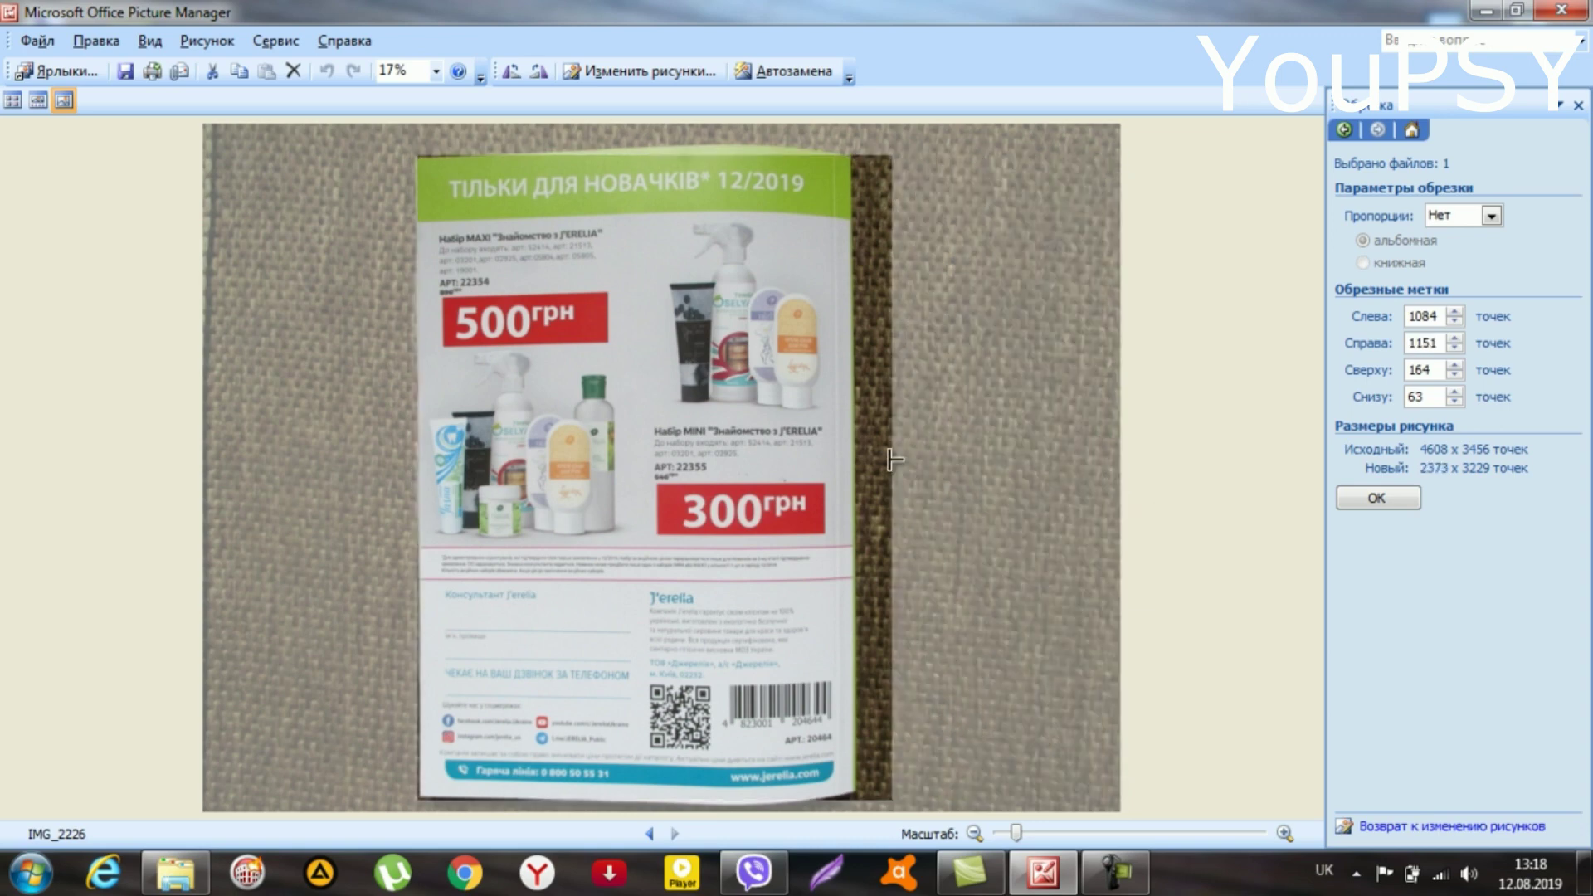
{"action": "left_click_drag", "start_coordinate": [863, 464], "coordinate": [857, 466]}
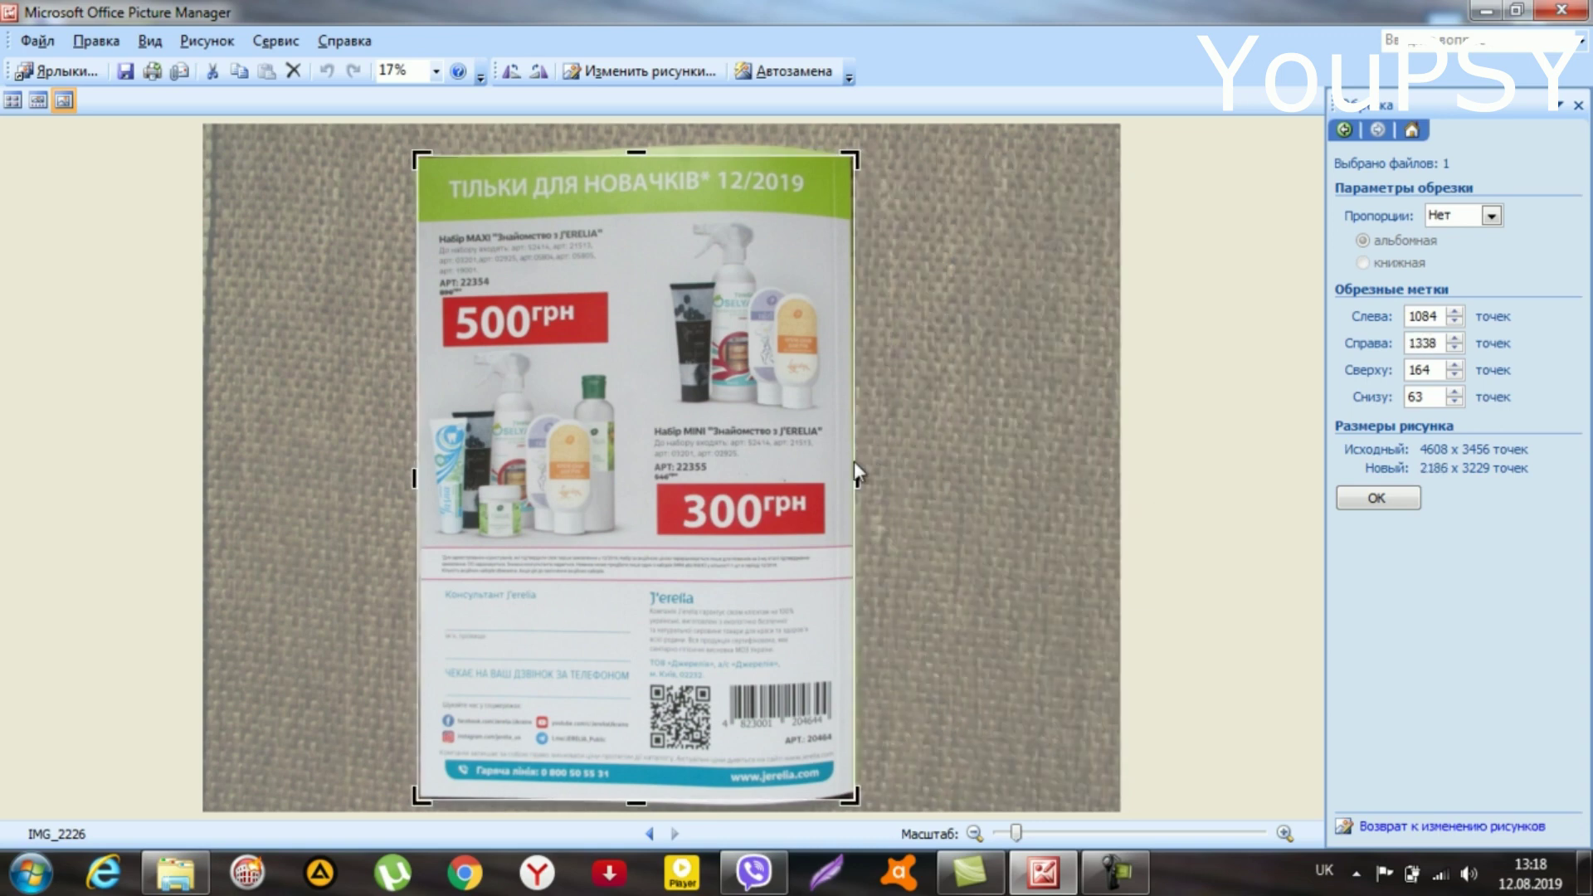
{"action": "left_click", "coordinate": [1353, 502]}
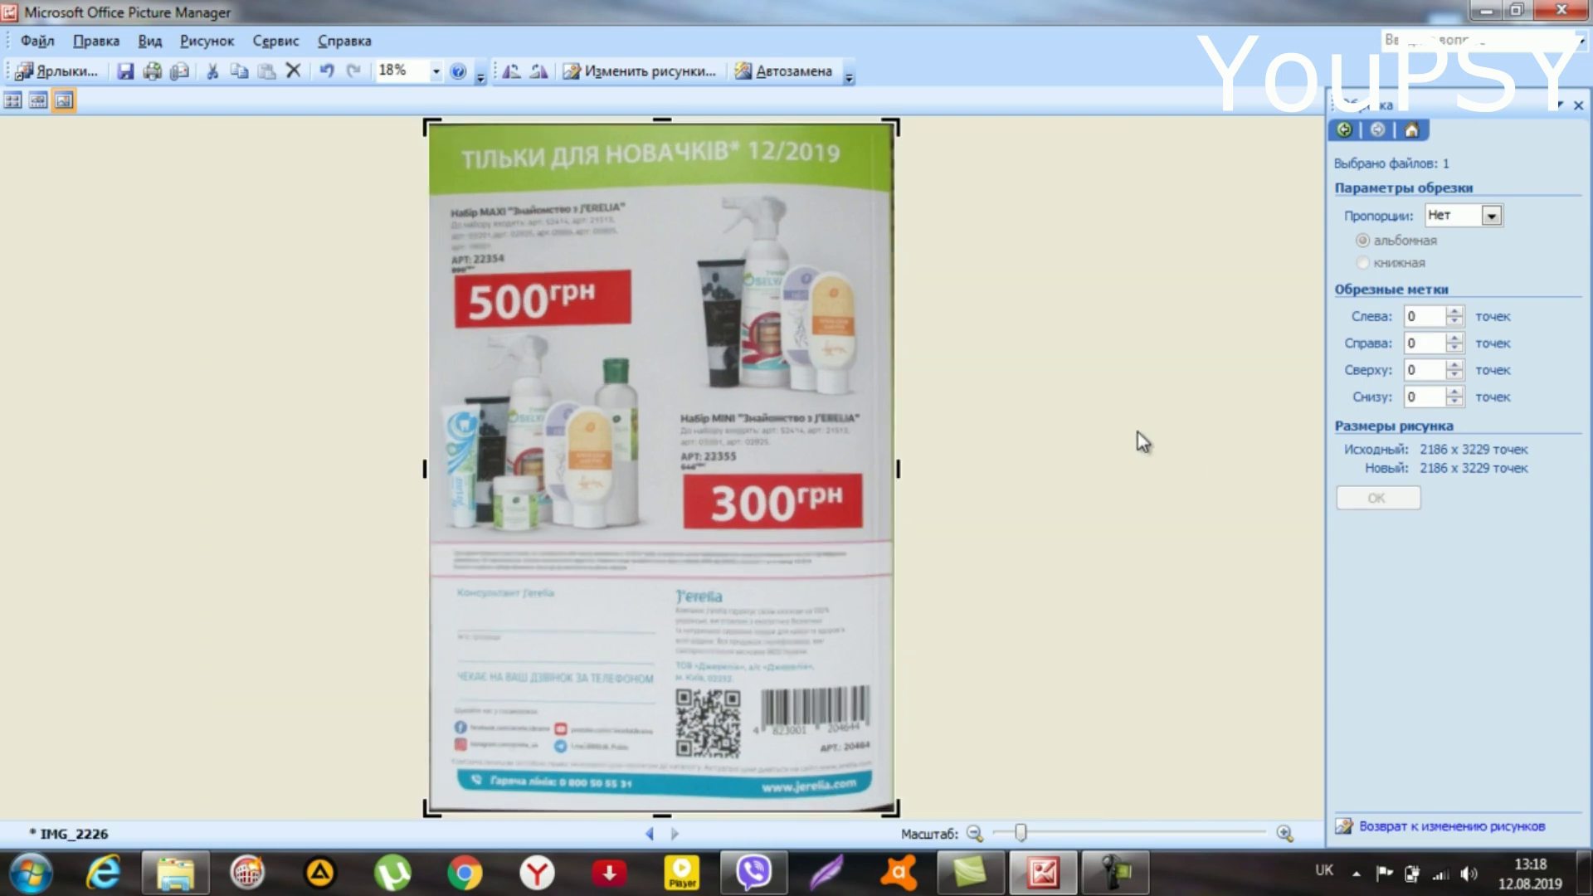
Save the cropped IMG_2226, apply Автоподстройка auto-correction, and save it again
{"action": "left_click", "coordinate": [125, 71]}
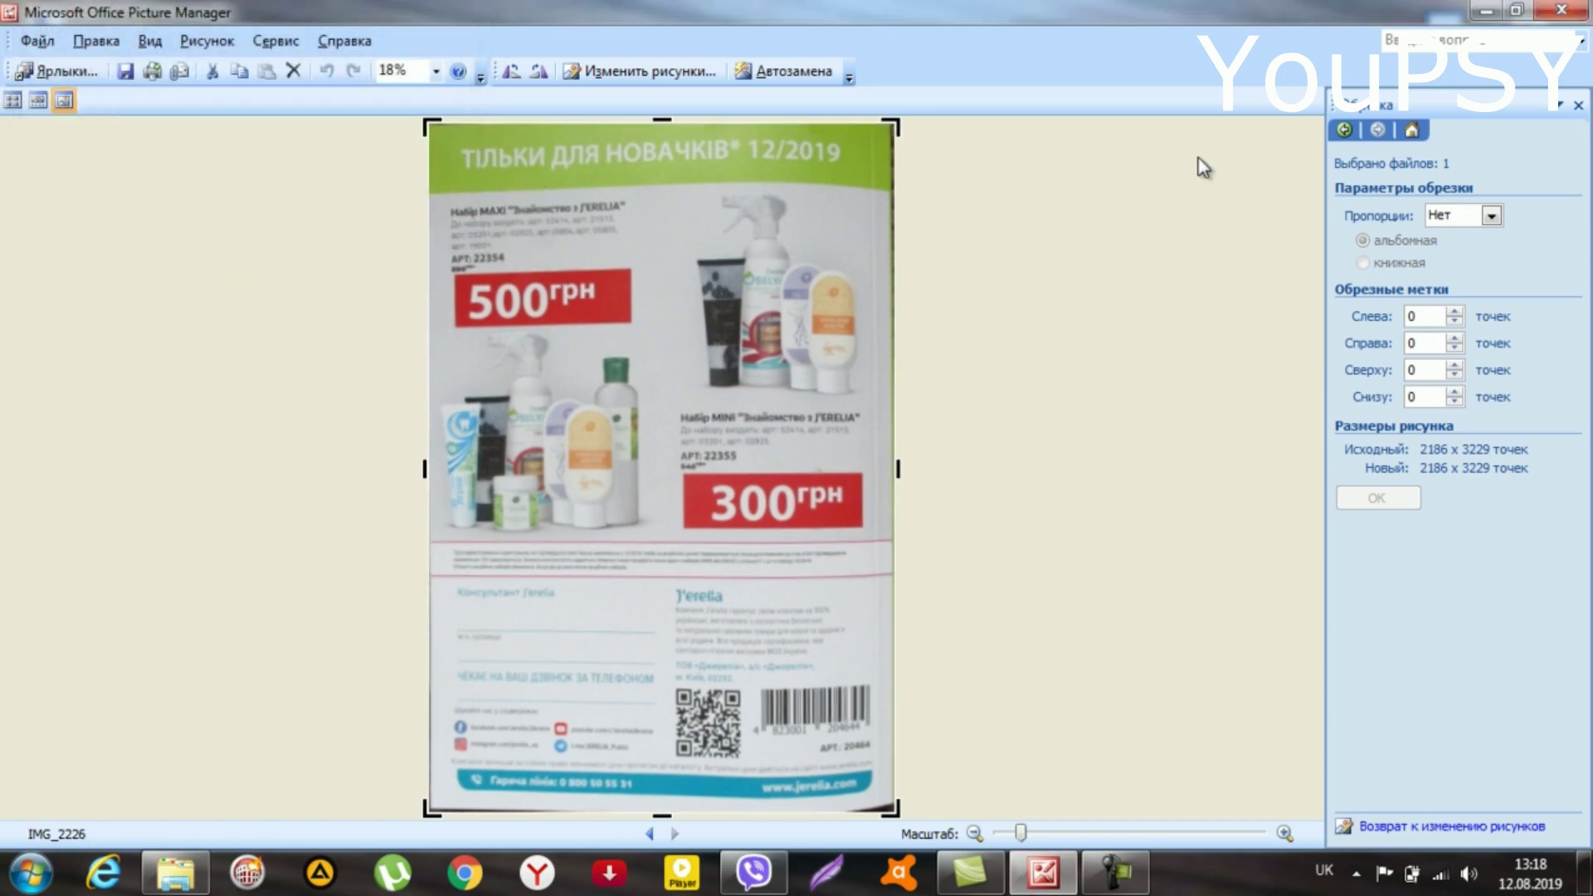
{"action": "left_click", "coordinate": [1345, 133]}
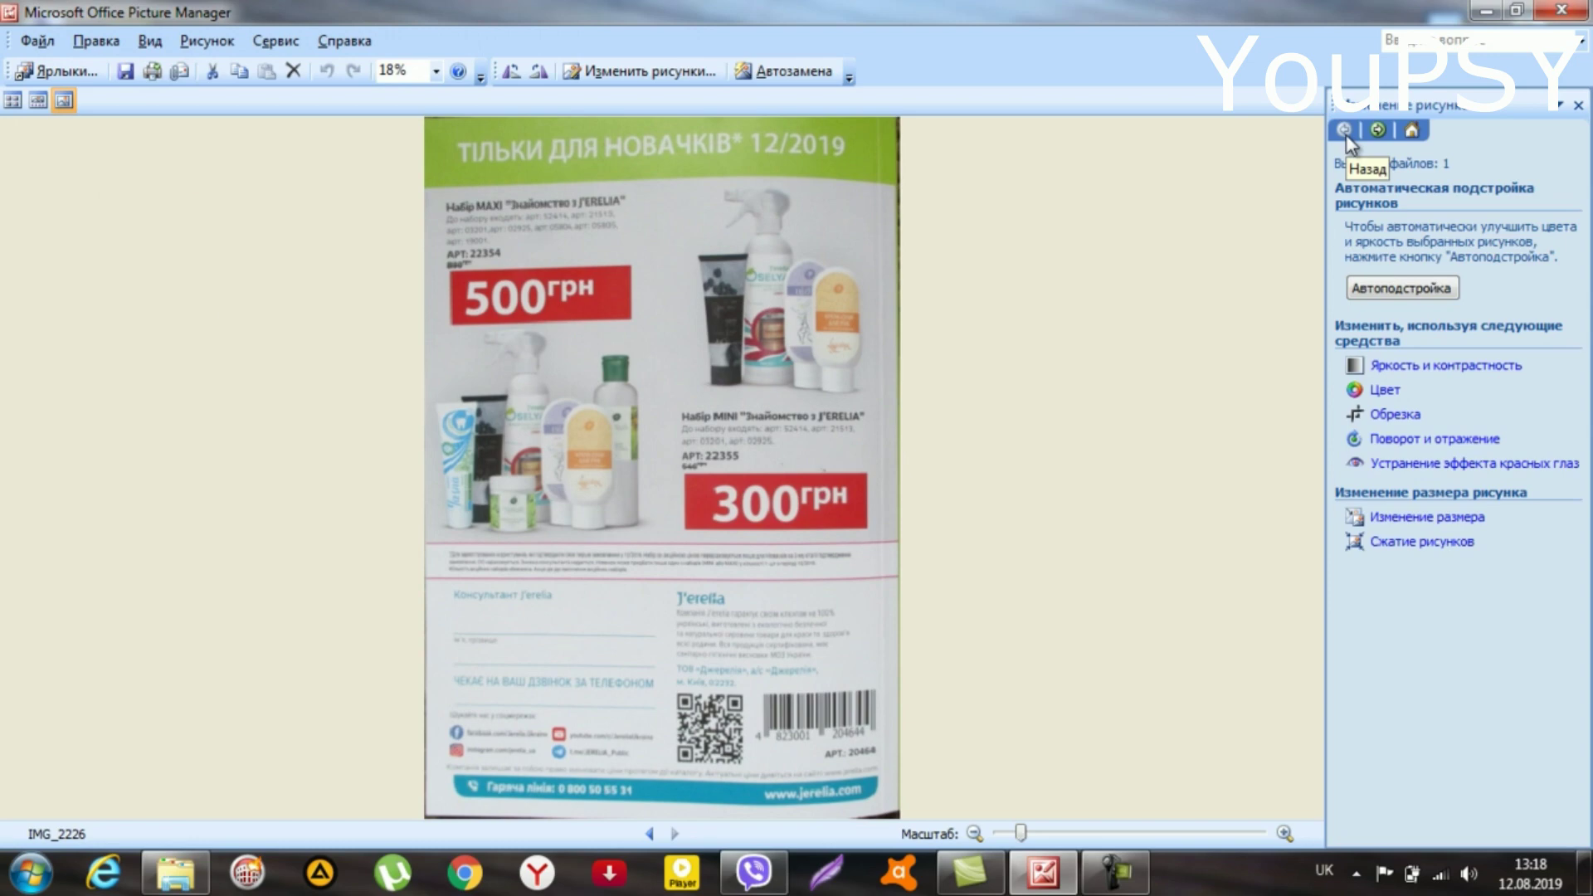
{"action": "left_click", "coordinate": [1424, 289]}
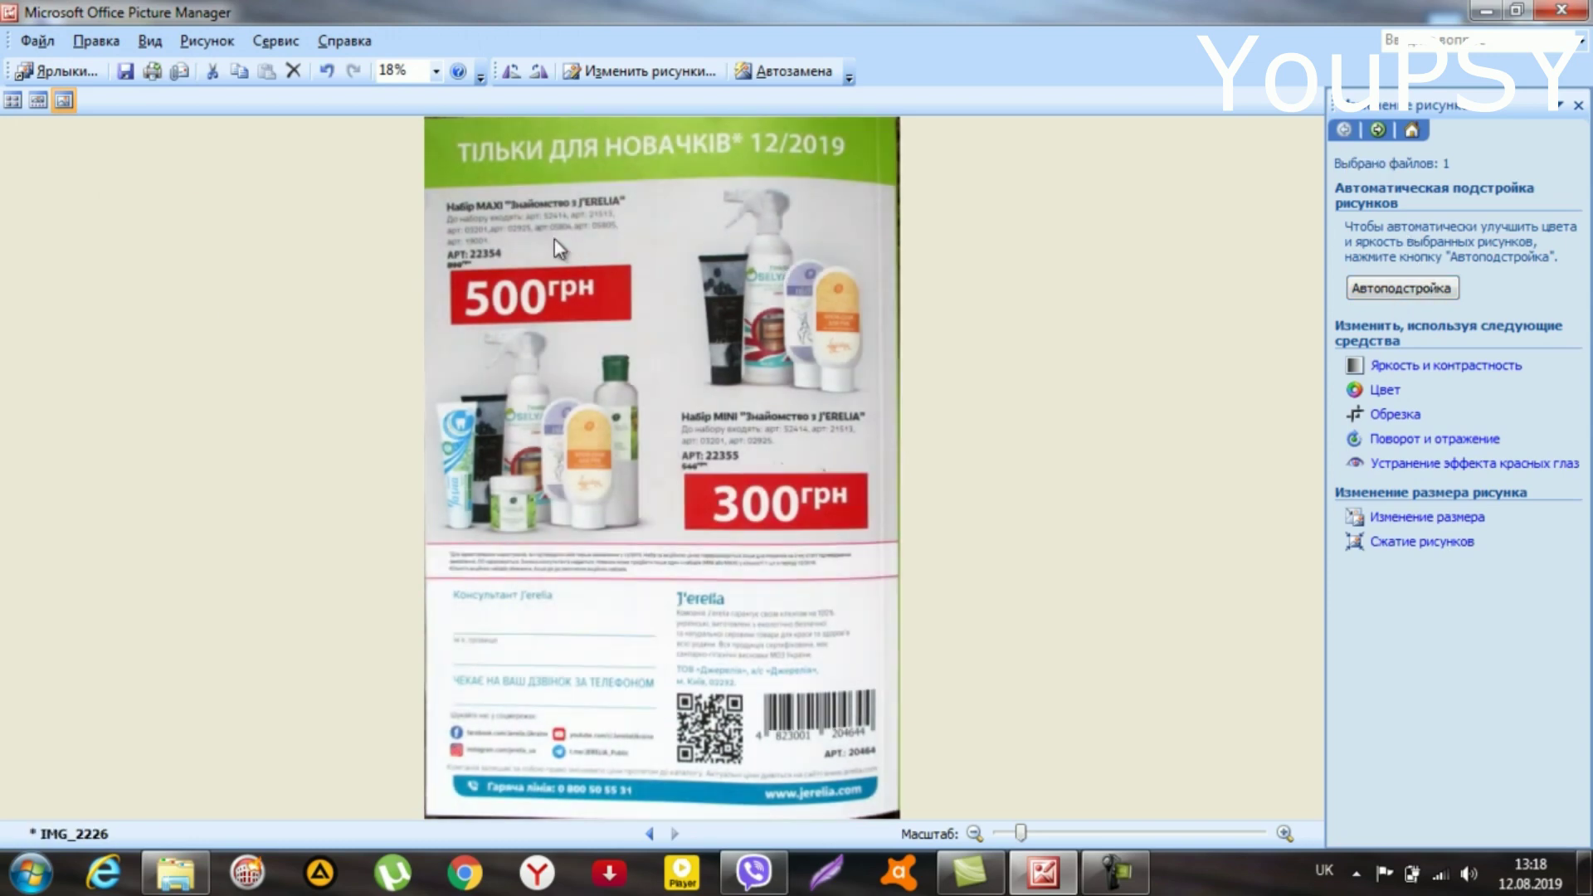
{"action": "left_click", "coordinate": [138, 72]}
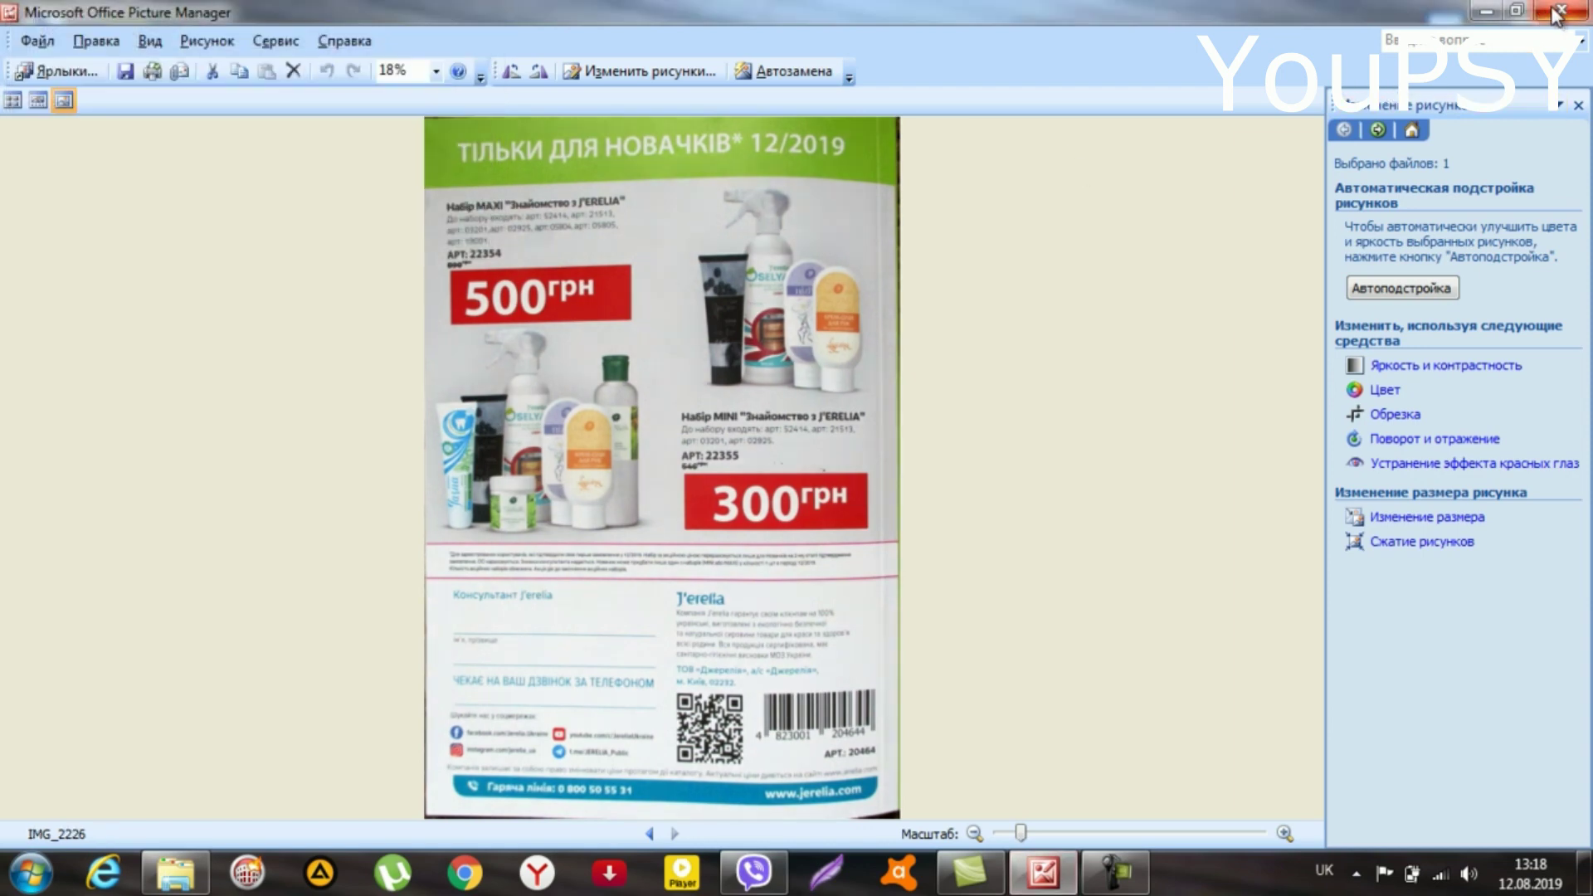
{"action": "left_click", "coordinate": [192, 872]}
{"action": "right_click", "coordinate": [1127, 626]}
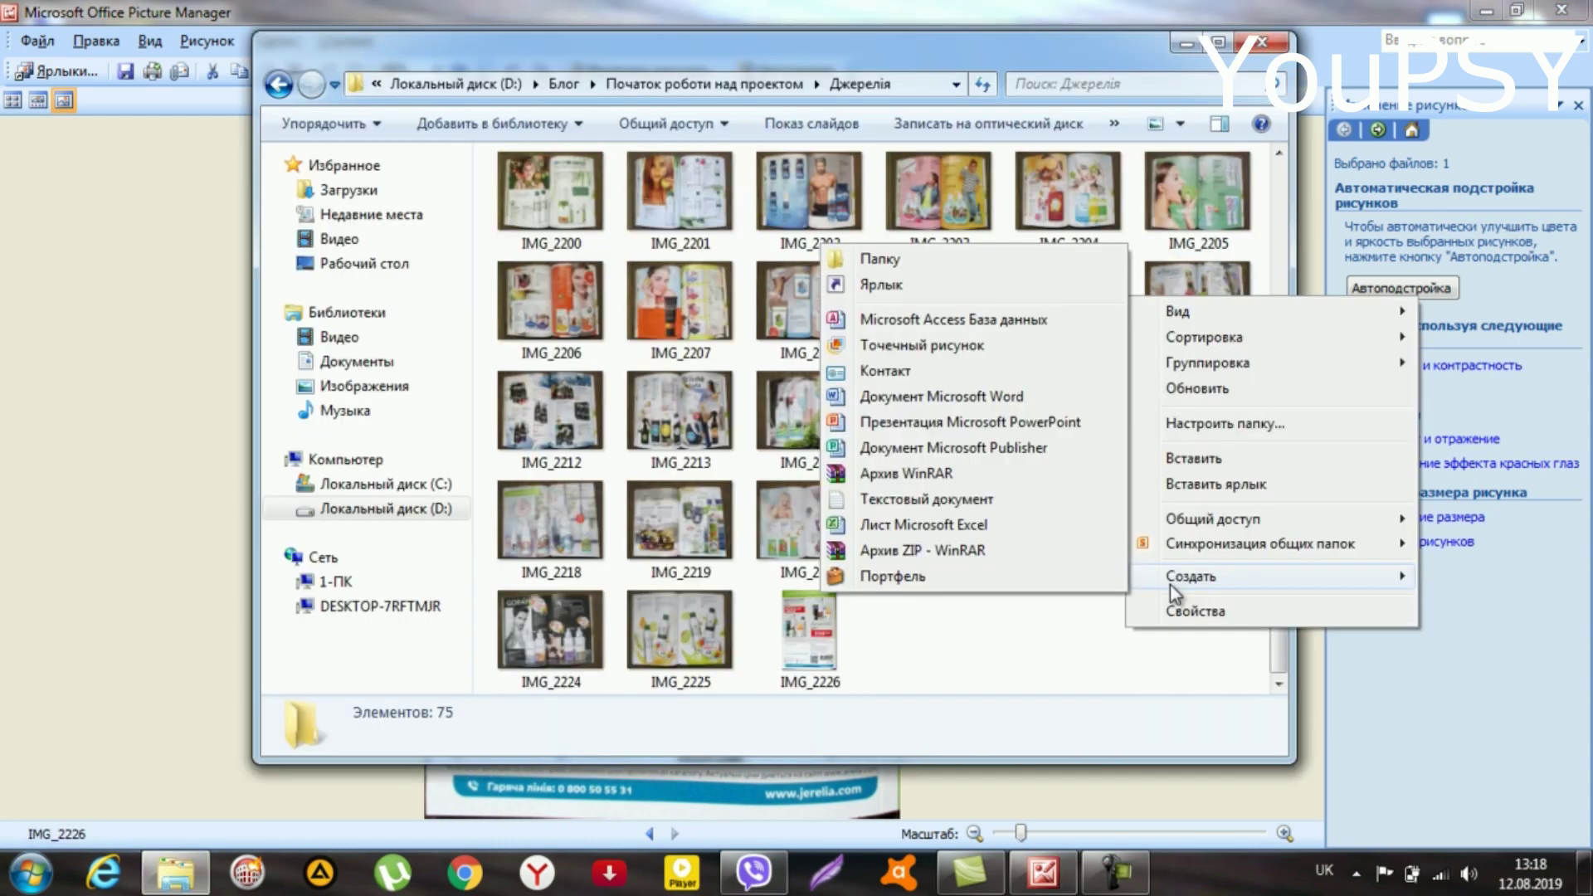
Create a new PowerPoint presentation in the Джерелія folder with its default name and open it
{"action": "left_click", "coordinate": [1021, 423]}
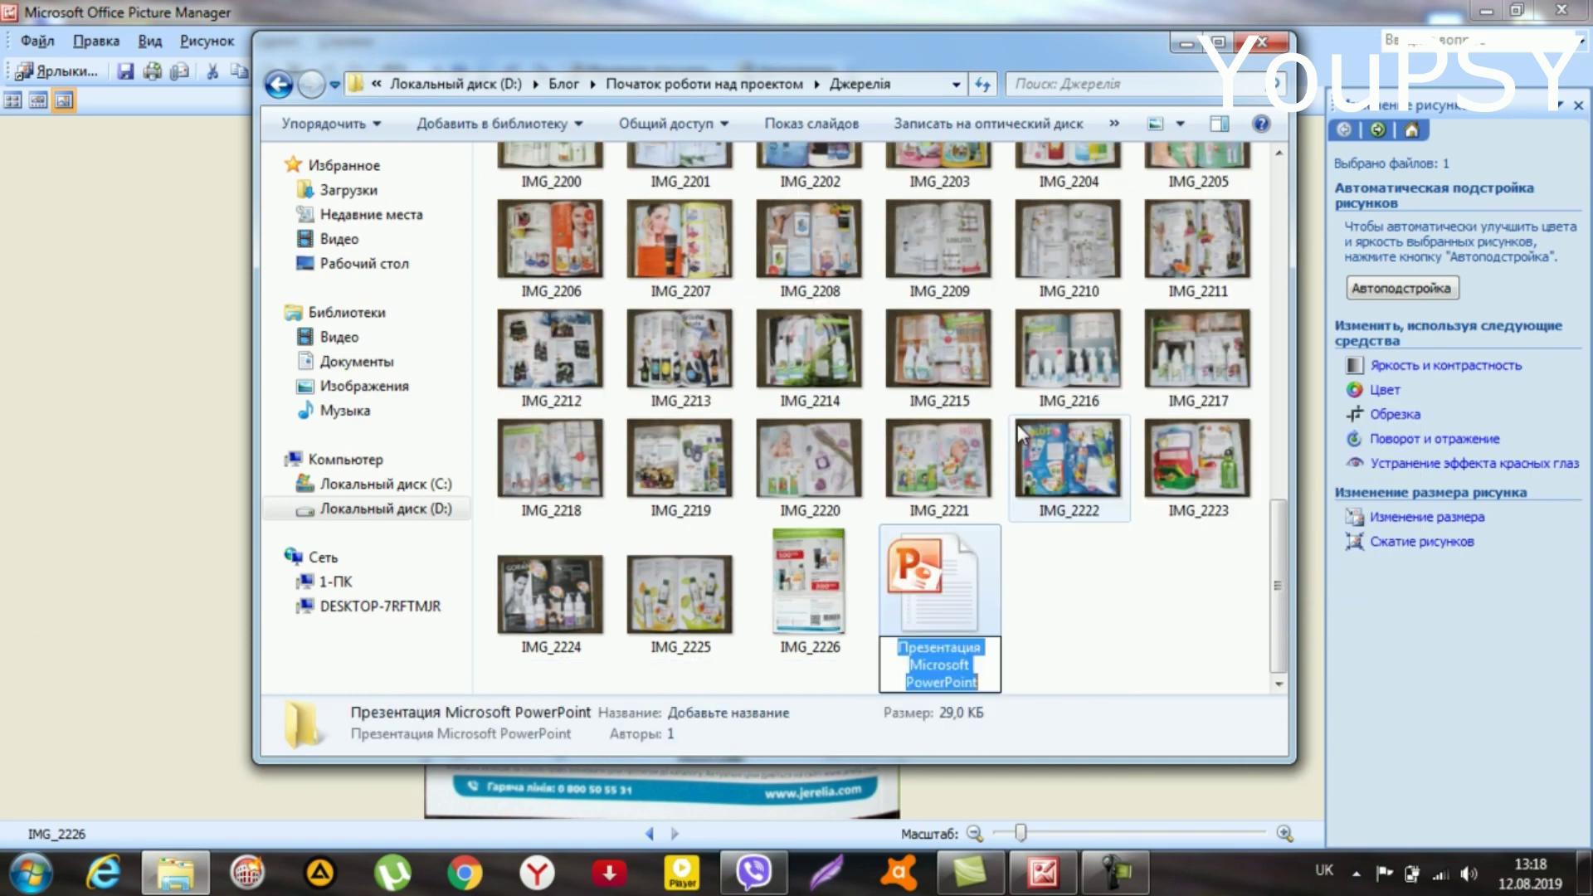
{"action": "left_click", "coordinate": [1043, 598]}
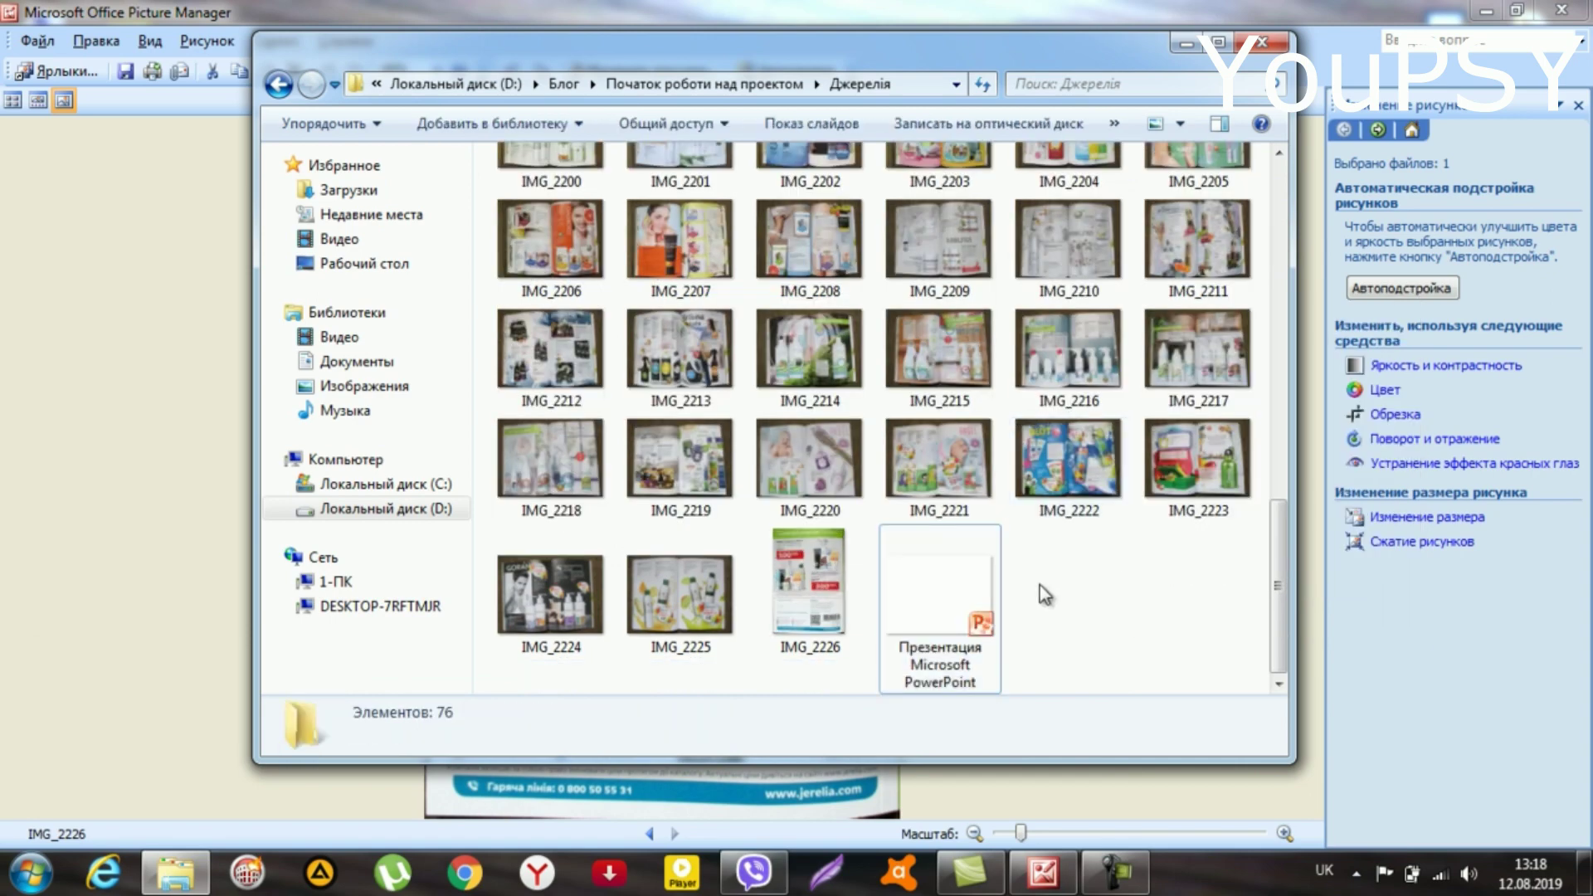
{"action": "left_click", "coordinate": [961, 603]}
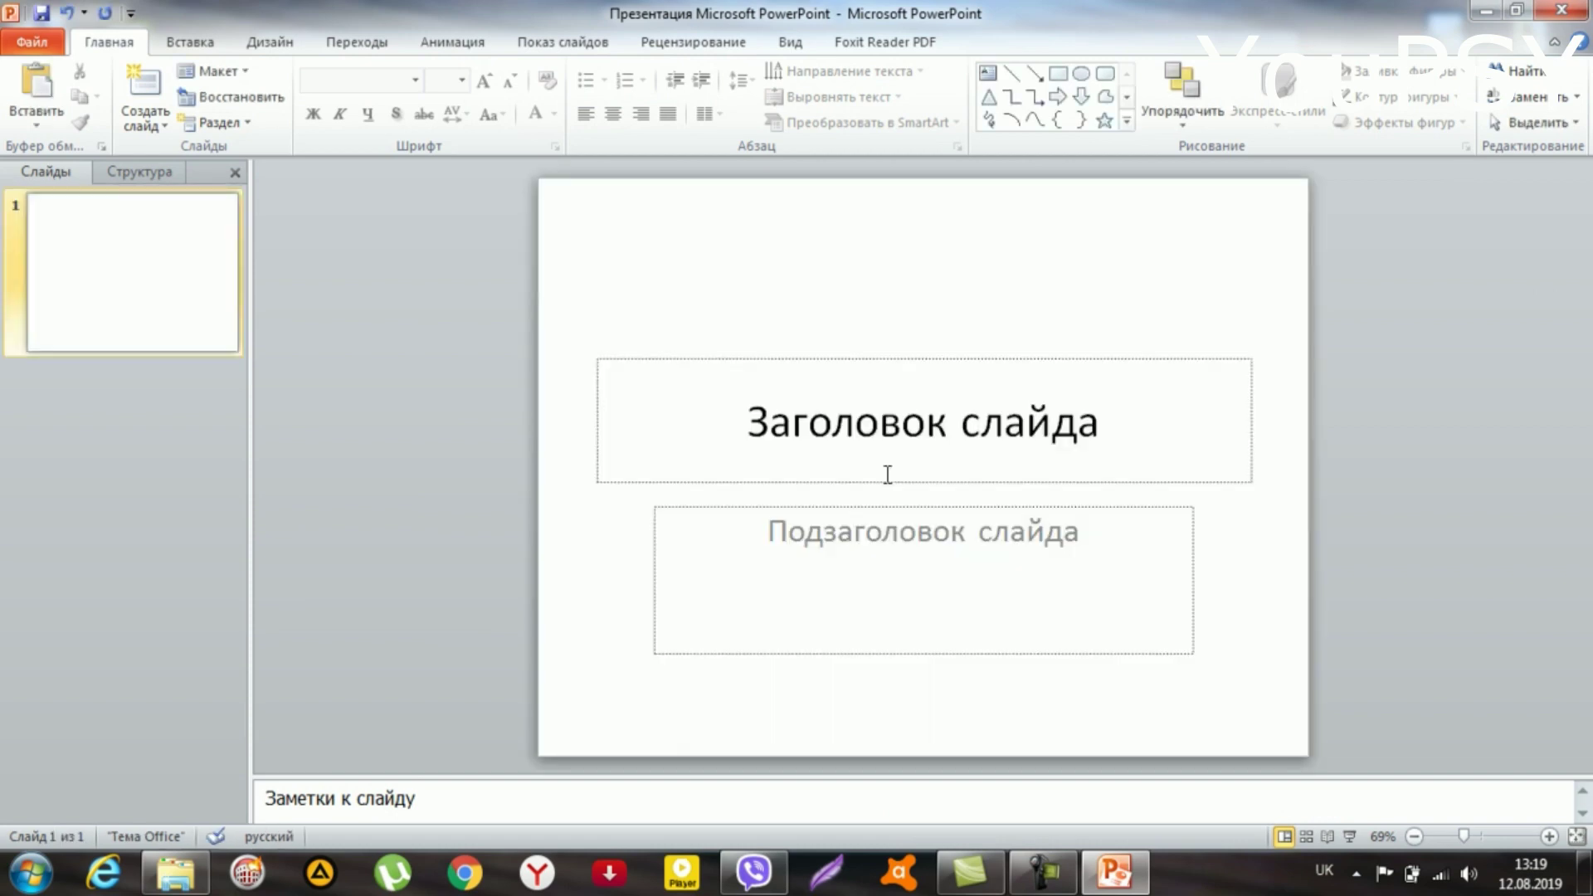
Select the title placeholder on slide 1 and bring up its context menu
{"action": "left_click", "coordinate": [848, 364]}
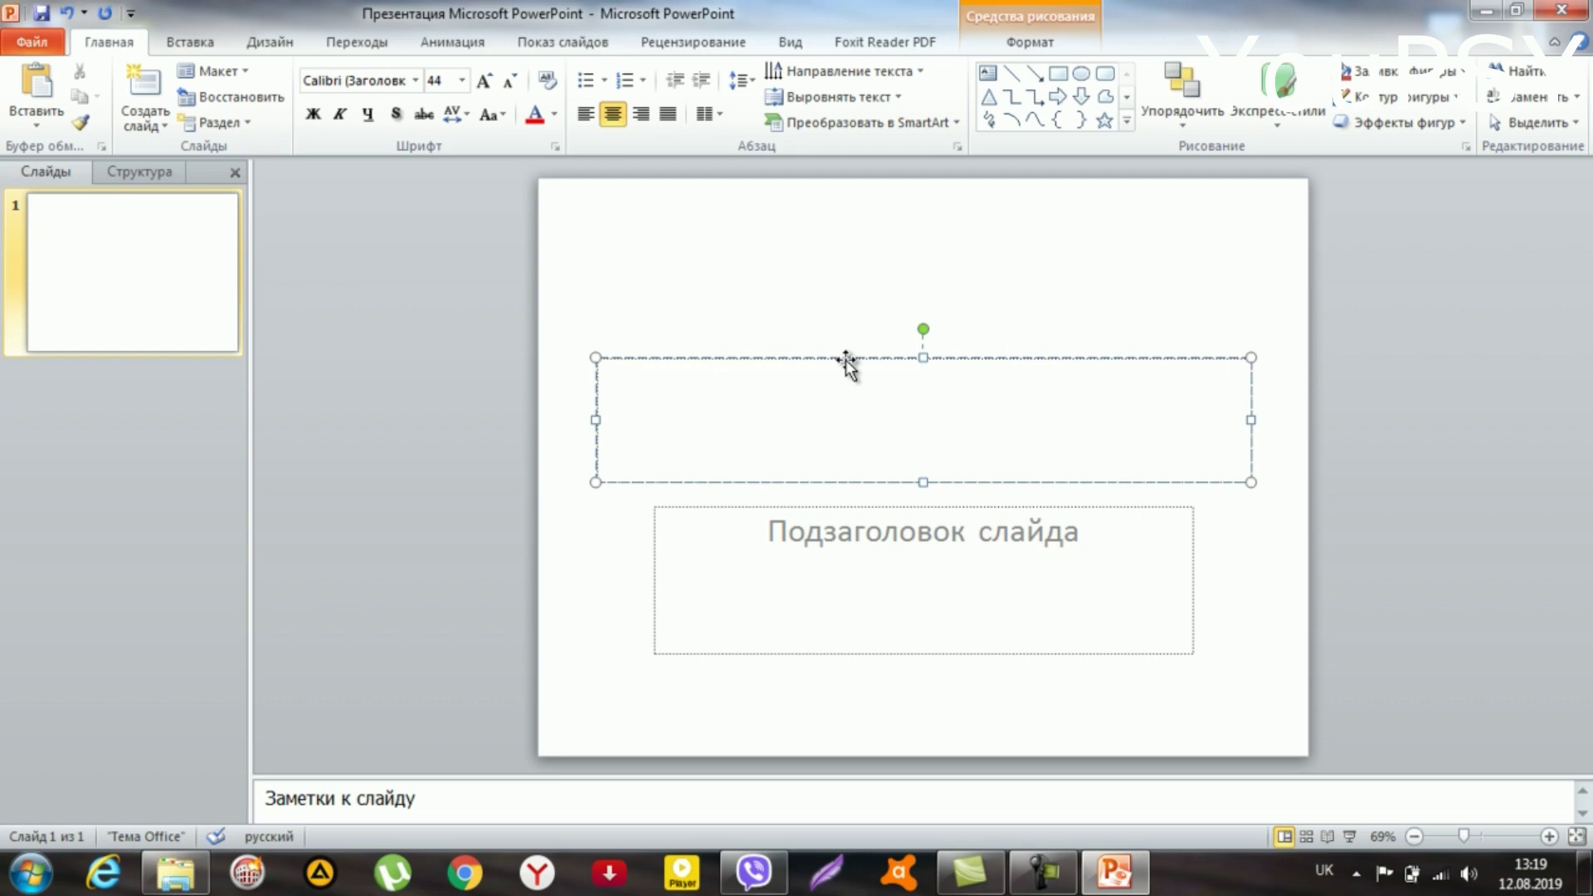
{"action": "right_click", "coordinate": [848, 364]}
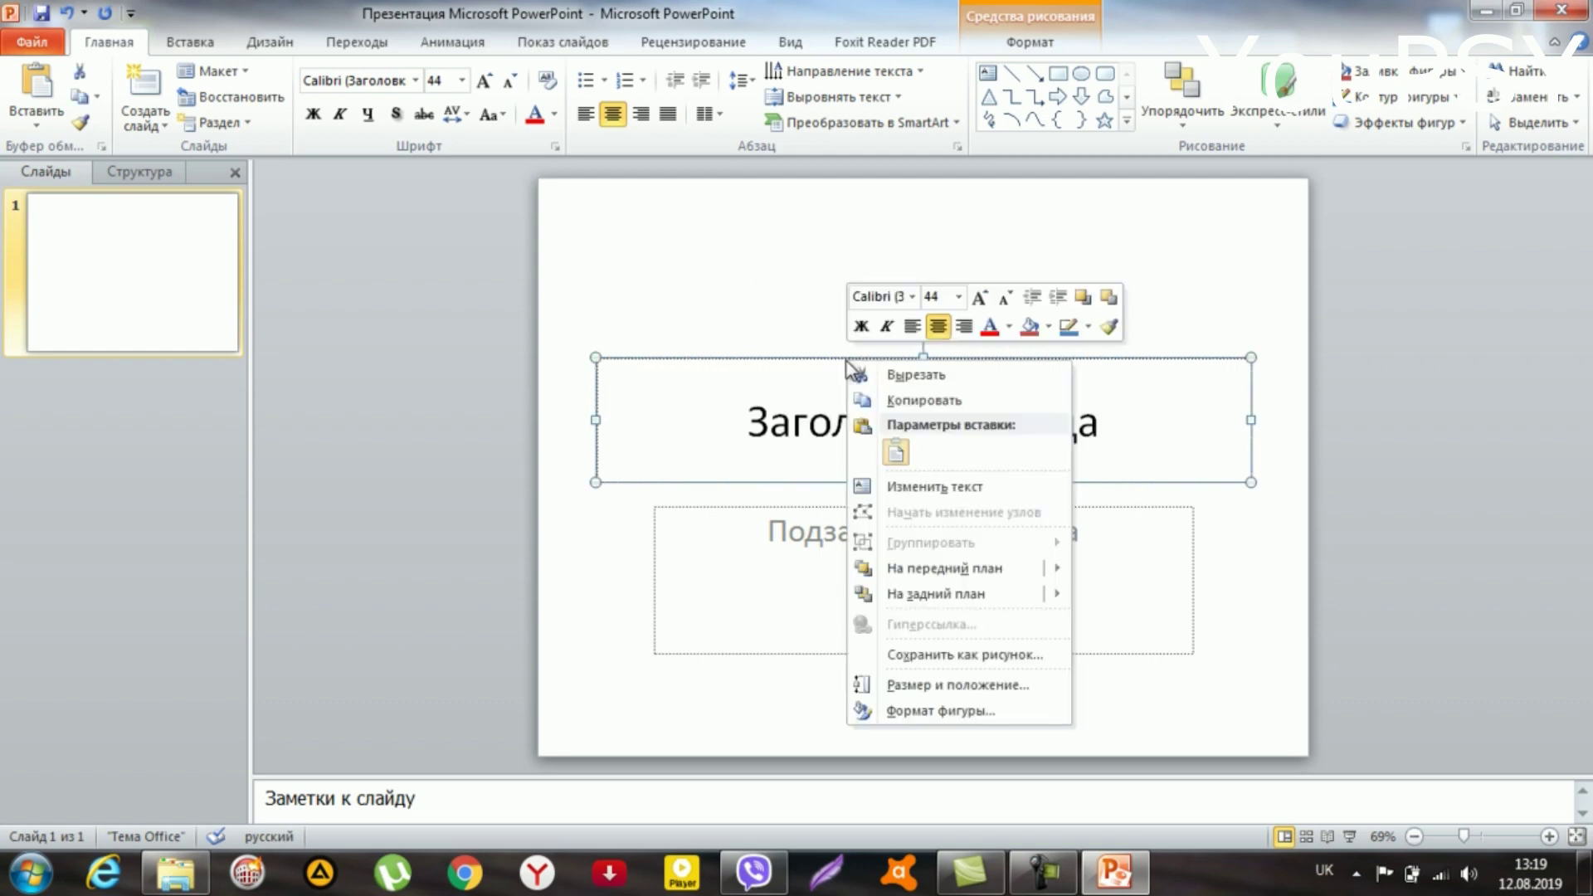
Cut the title and subtitle placeholders off the slide and close the Clipboard pane
{"action": "left_click", "coordinate": [900, 375]}
{"action": "left_click", "coordinate": [861, 508]}
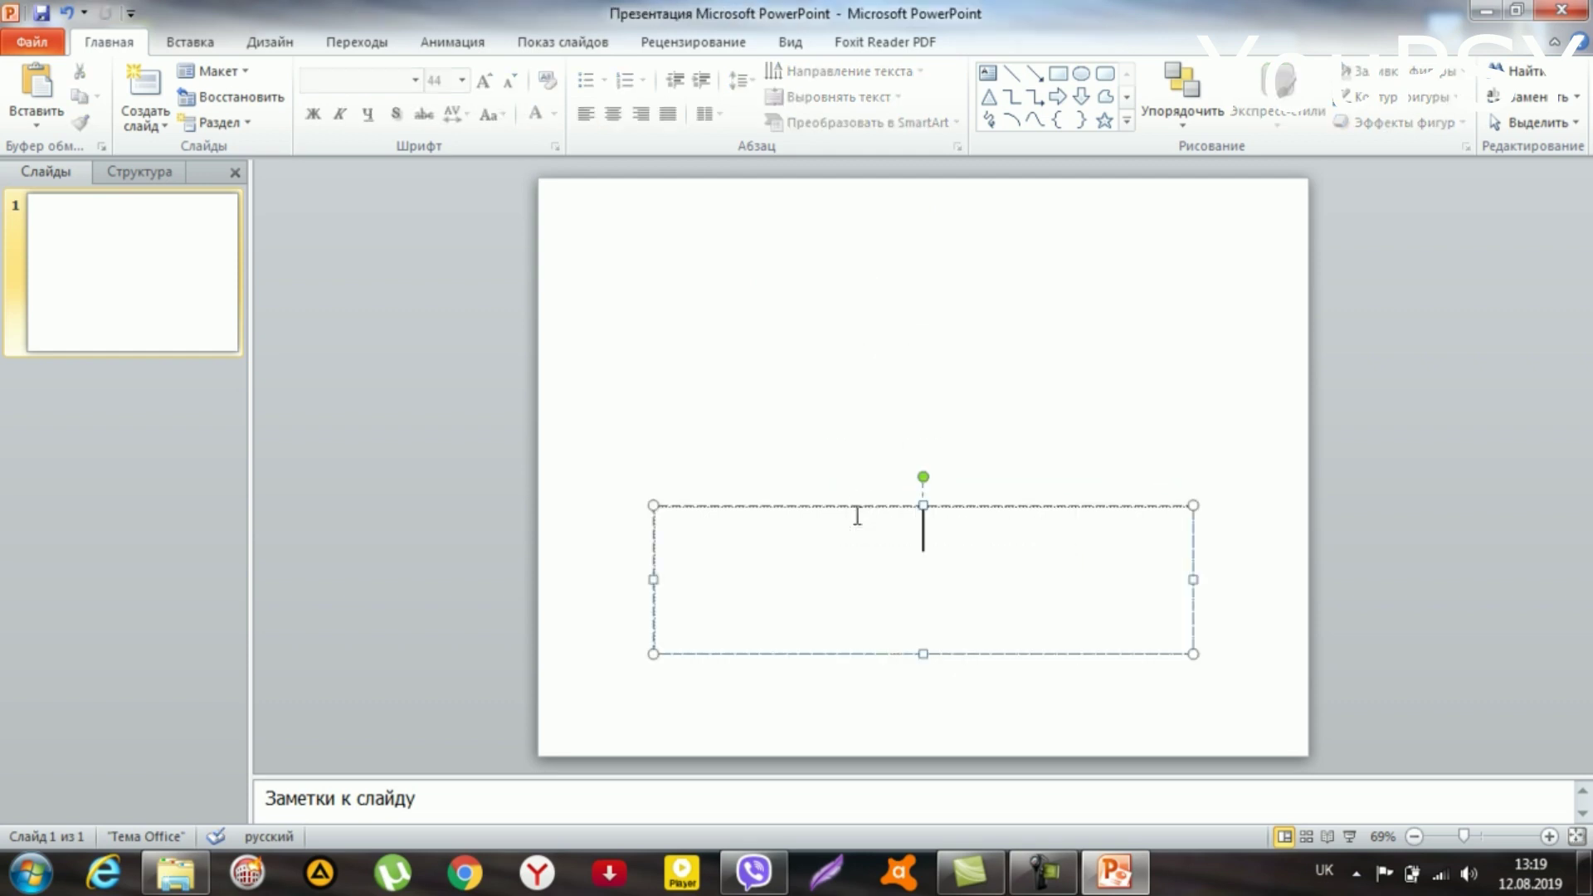
{"action": "right_click", "coordinate": [855, 506]}
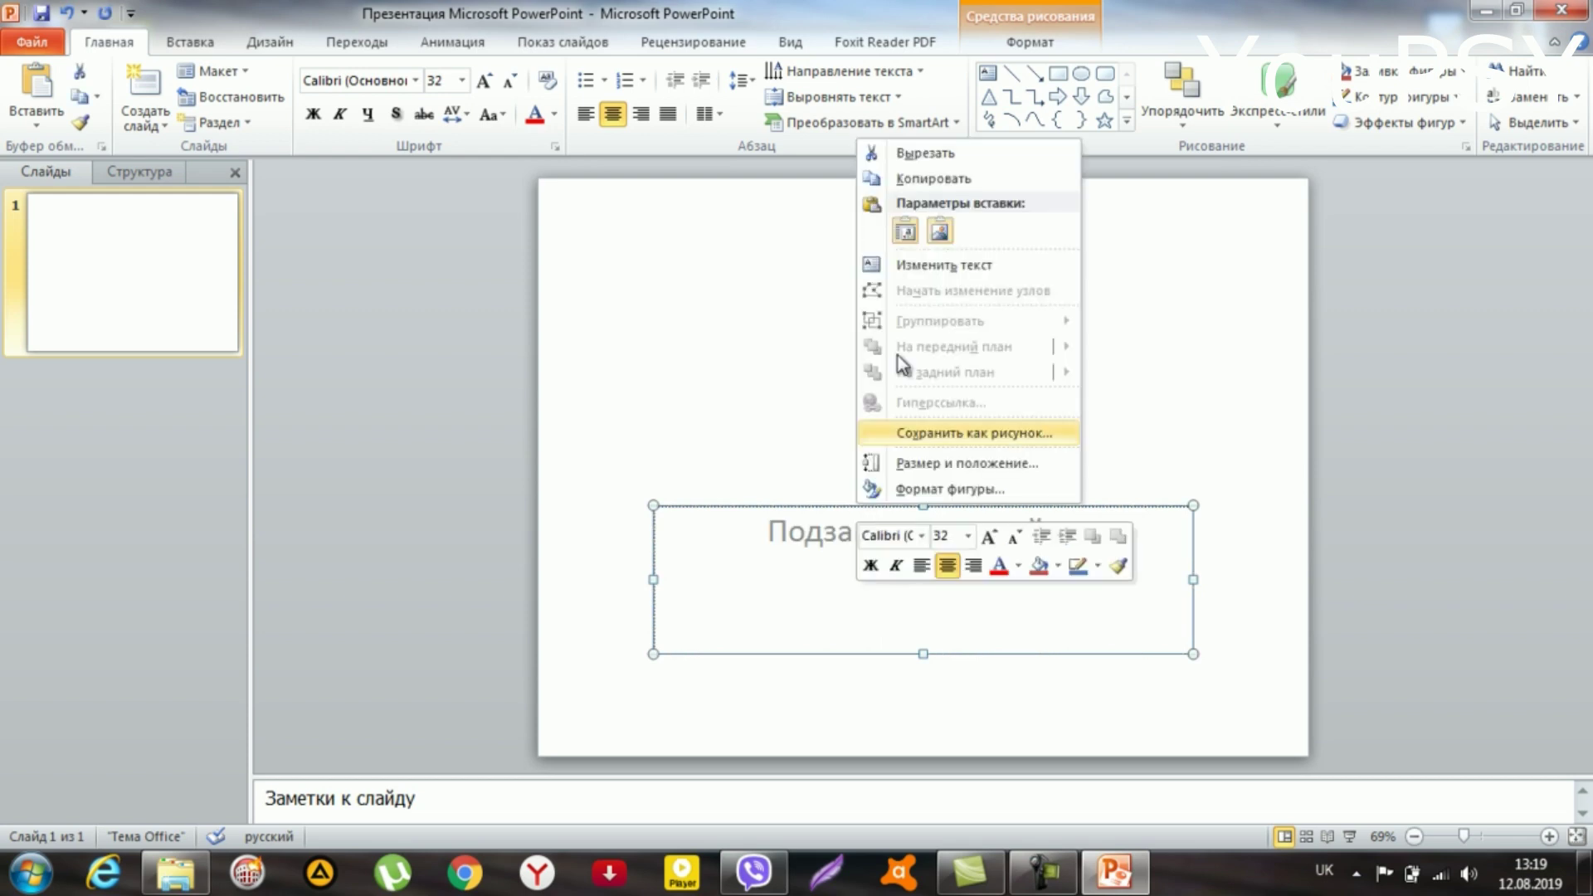
{"action": "left_click", "coordinate": [934, 159]}
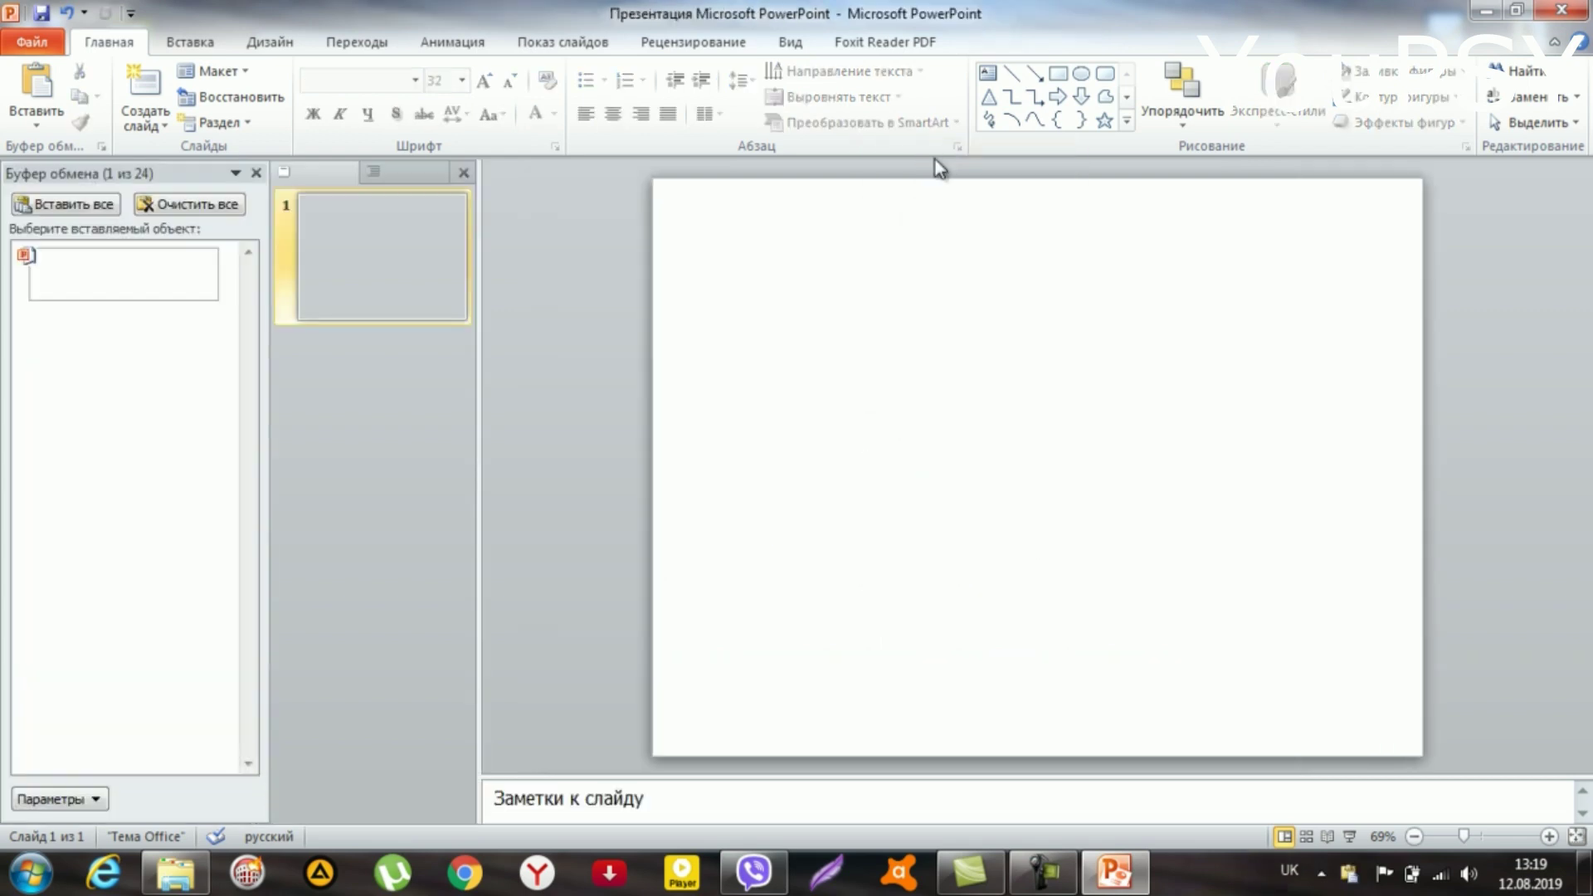
{"action": "left_click", "coordinate": [255, 172]}
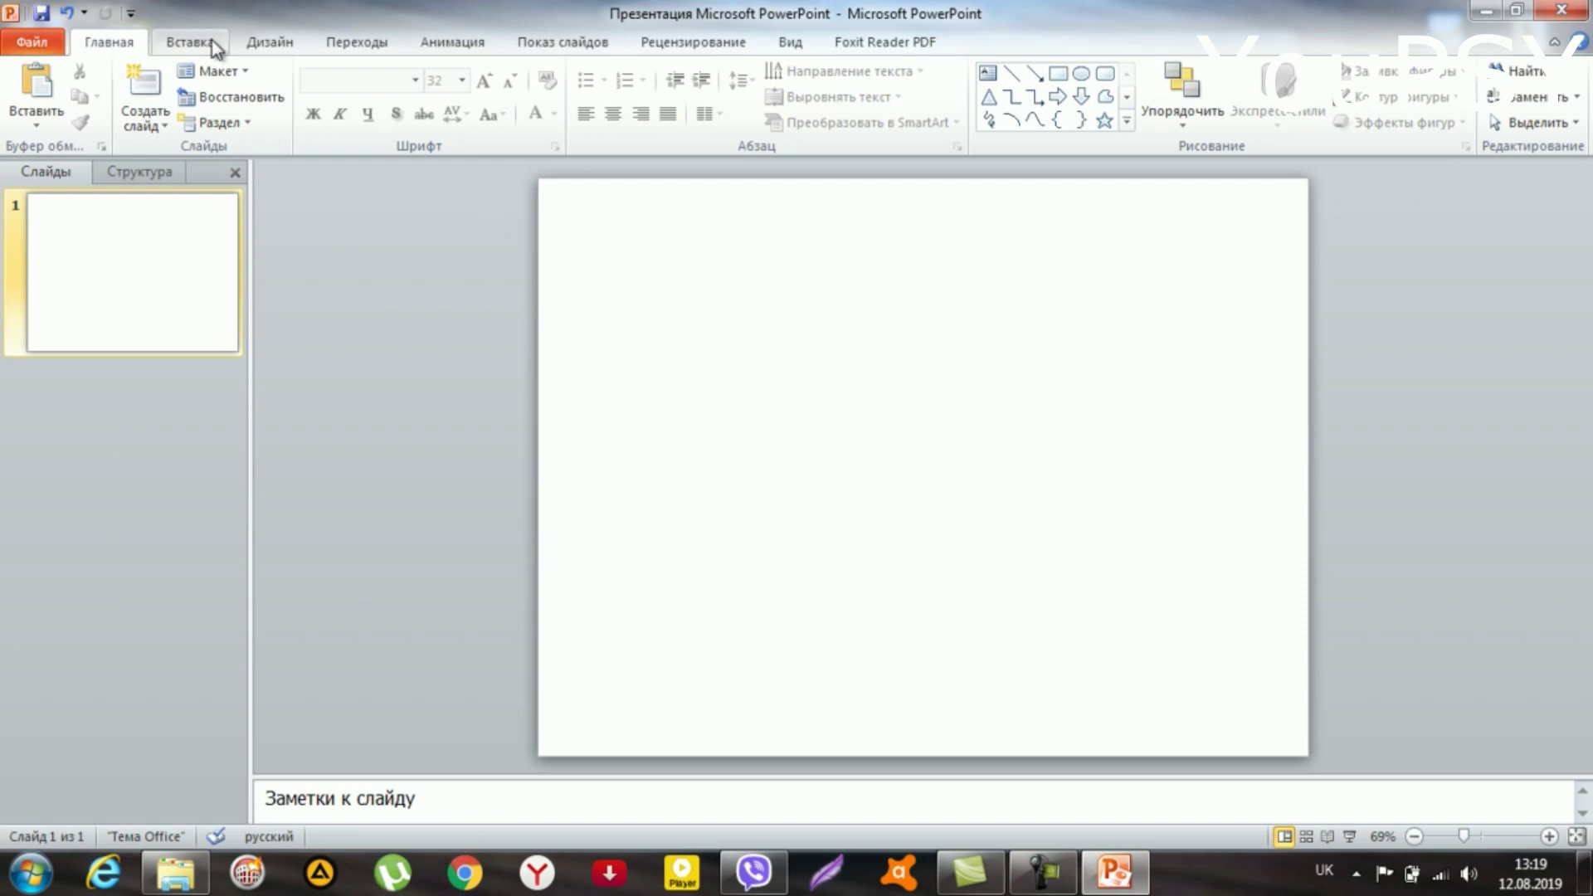
Insert the IMG_2152 cover photo onto the blank slide
{"action": "left_click", "coordinate": [189, 42]}
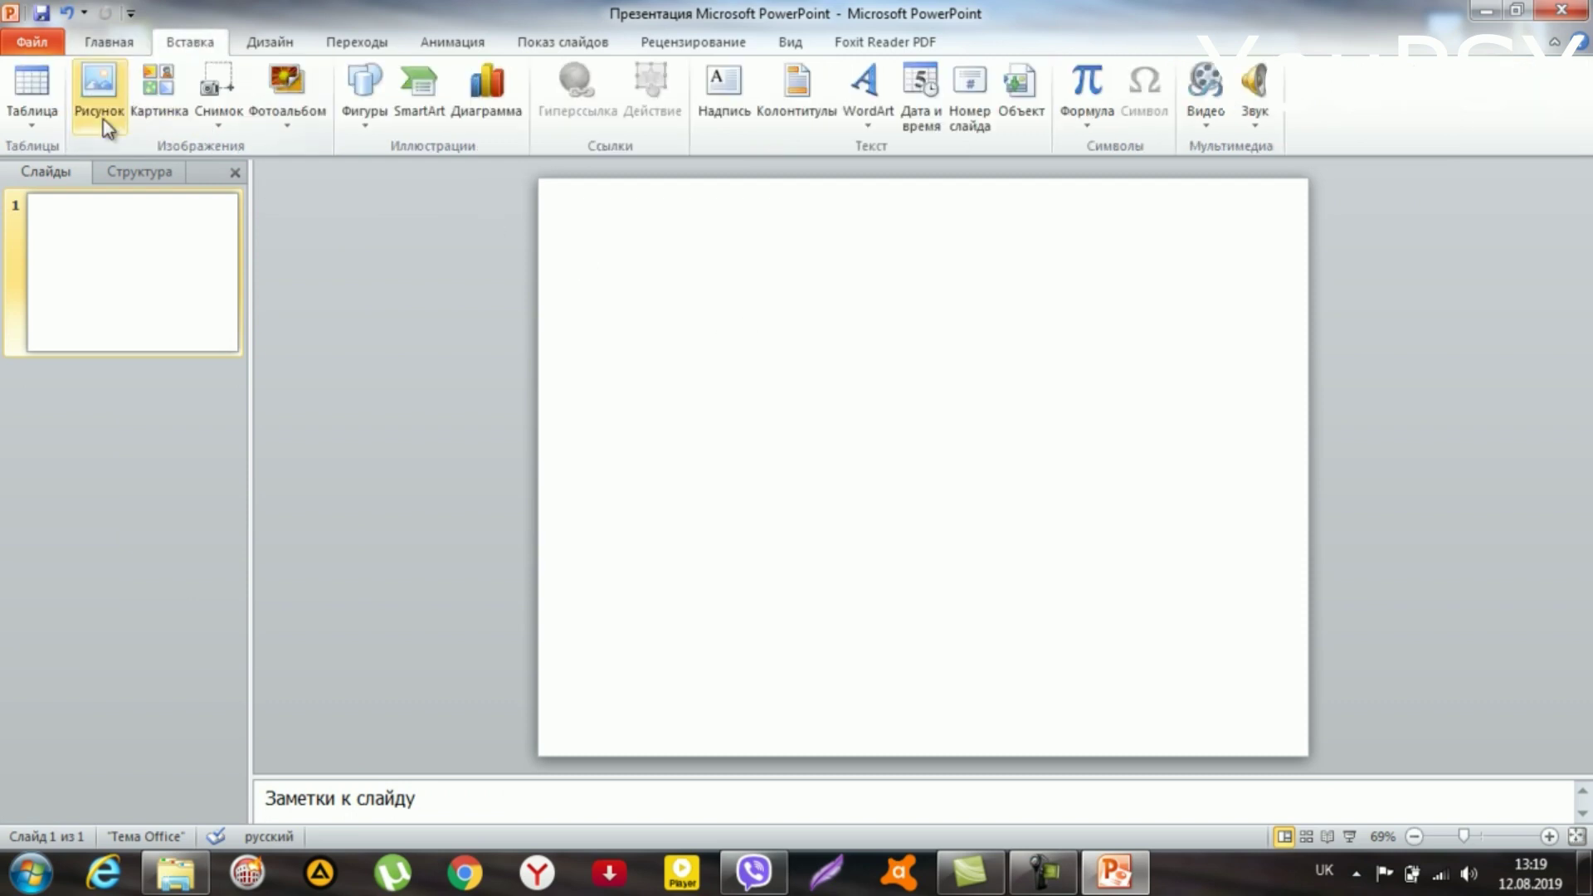
{"action": "left_click", "coordinate": [100, 95]}
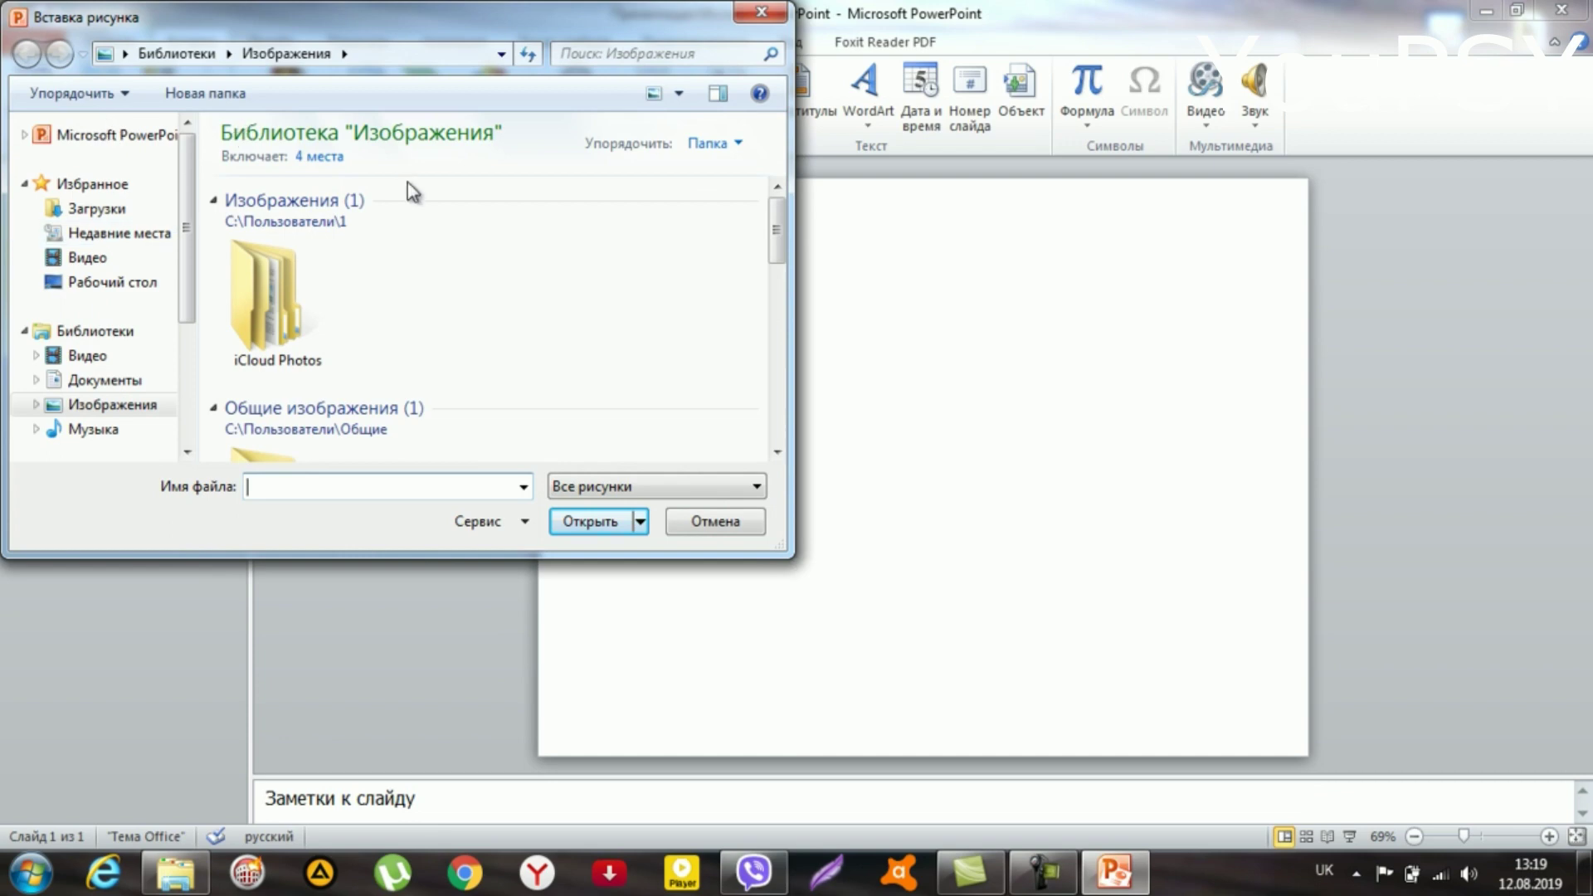
{"action": "scroll", "coordinate": [181, 456], "scroll_direction": "down", "scroll_amount": 3}
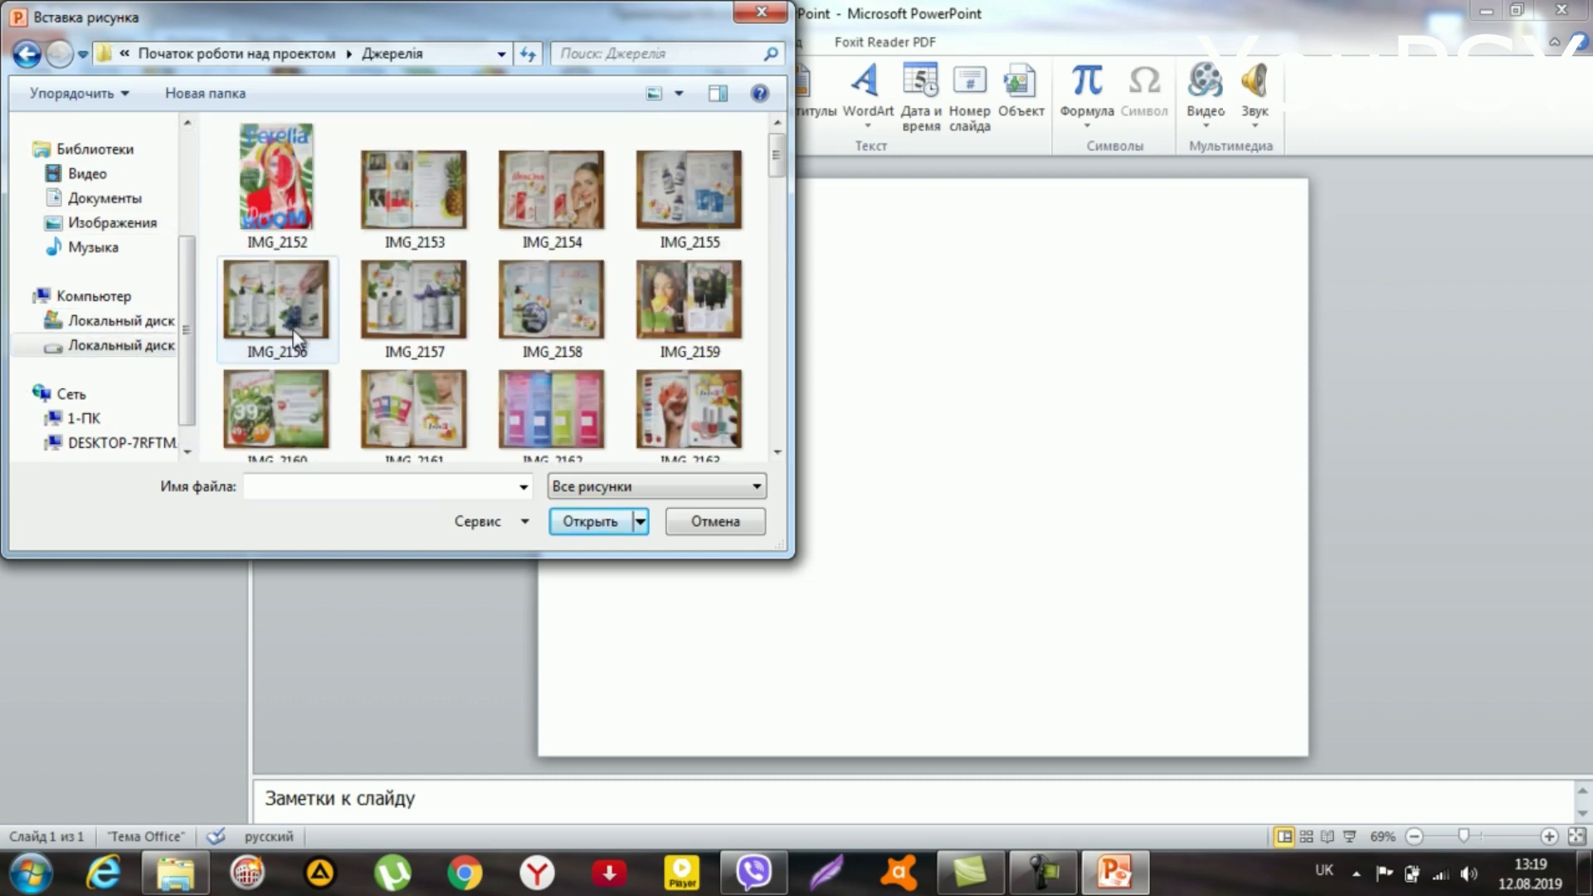
{"action": "left_click", "coordinate": [304, 241]}
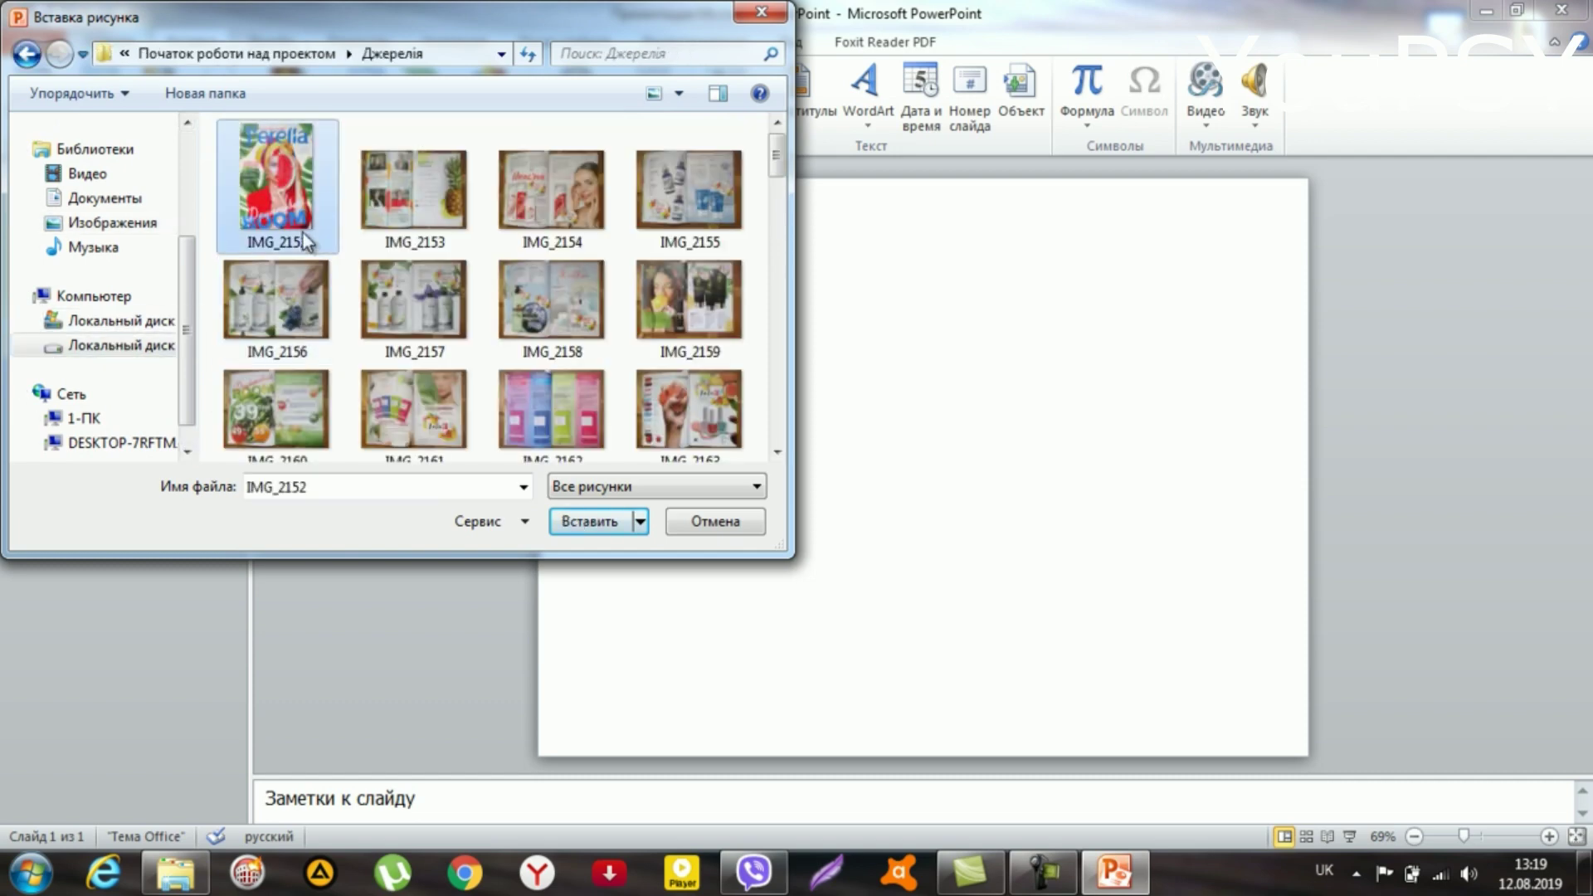
{"action": "left_click", "coordinate": [589, 521]}
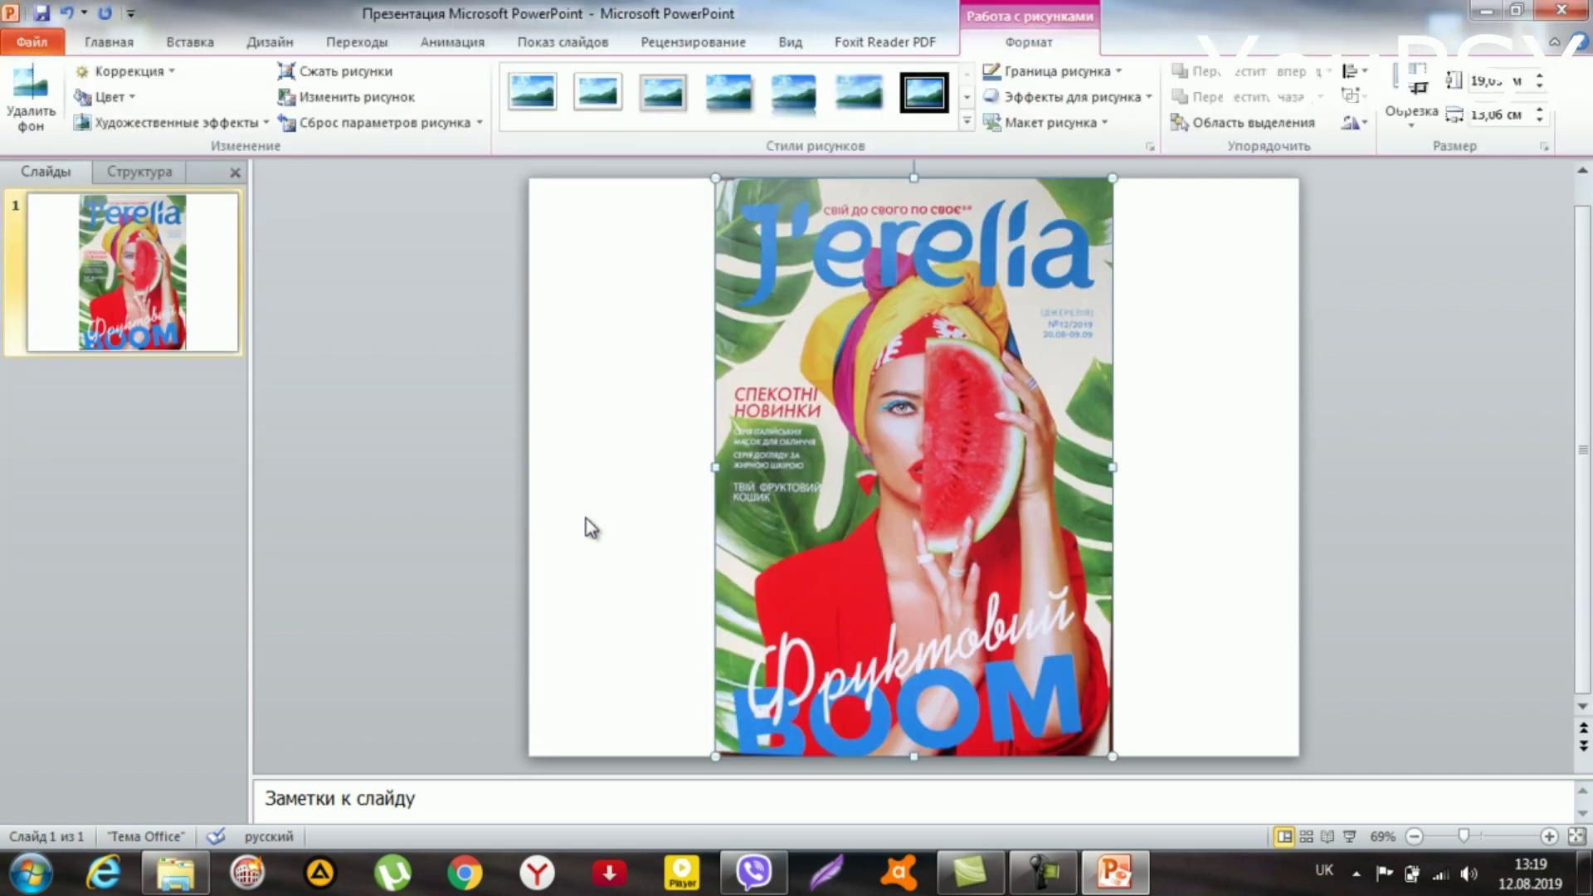
{"action": "left_click", "coordinate": [169, 218]}
{"action": "key", "text": "ctrl+d"}
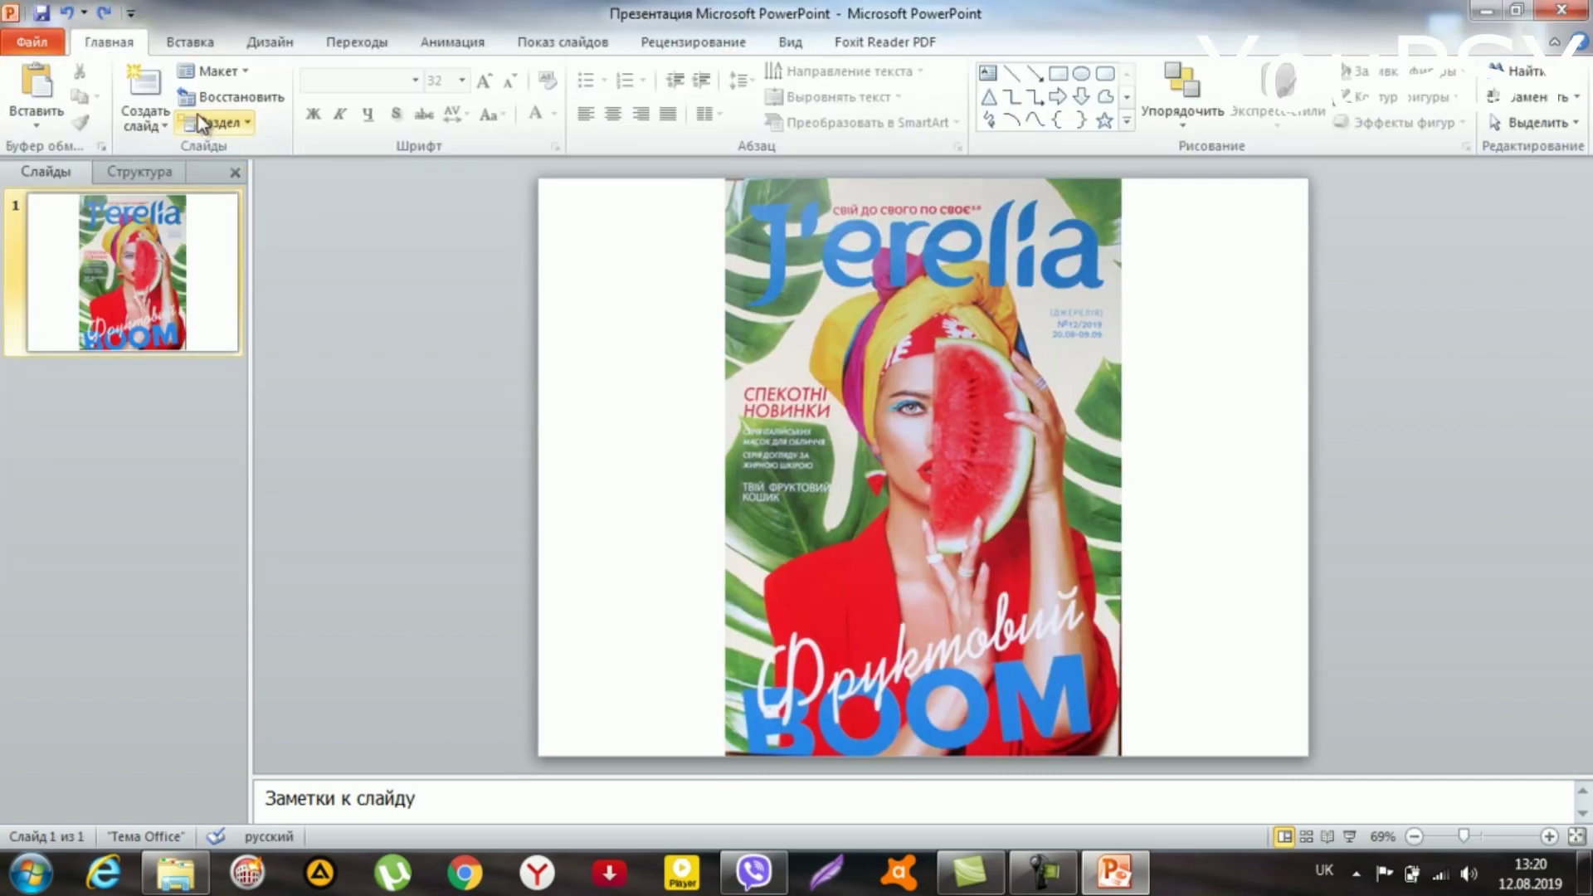
{"action": "left_click", "coordinate": [192, 48]}
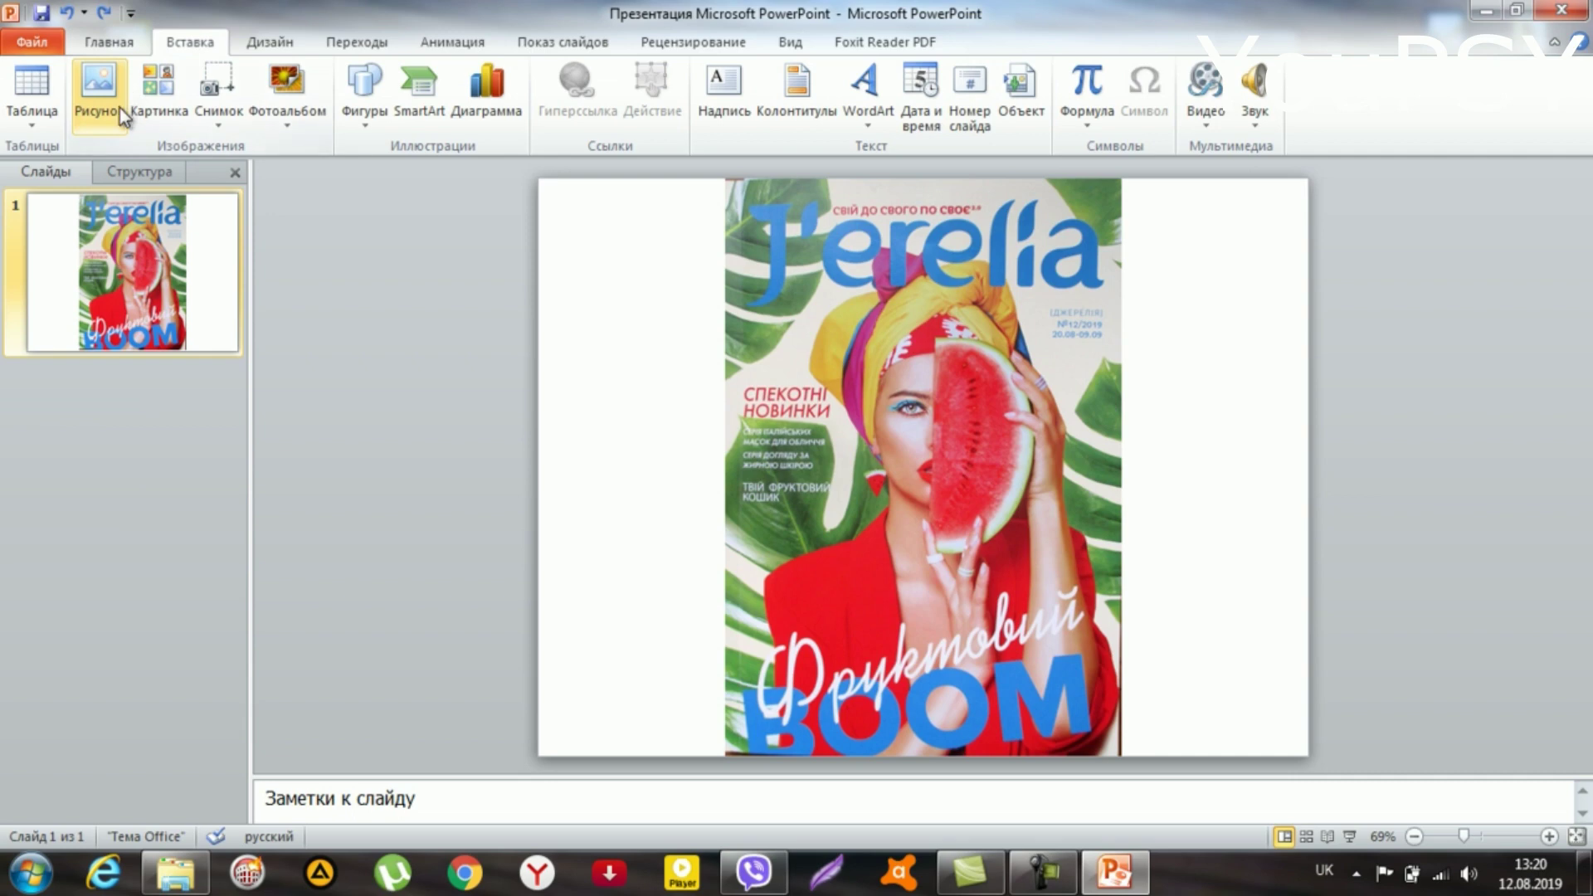
Insert the IMG_2226 back-page photo onto the slide
{"action": "left_click", "coordinate": [98, 91]}
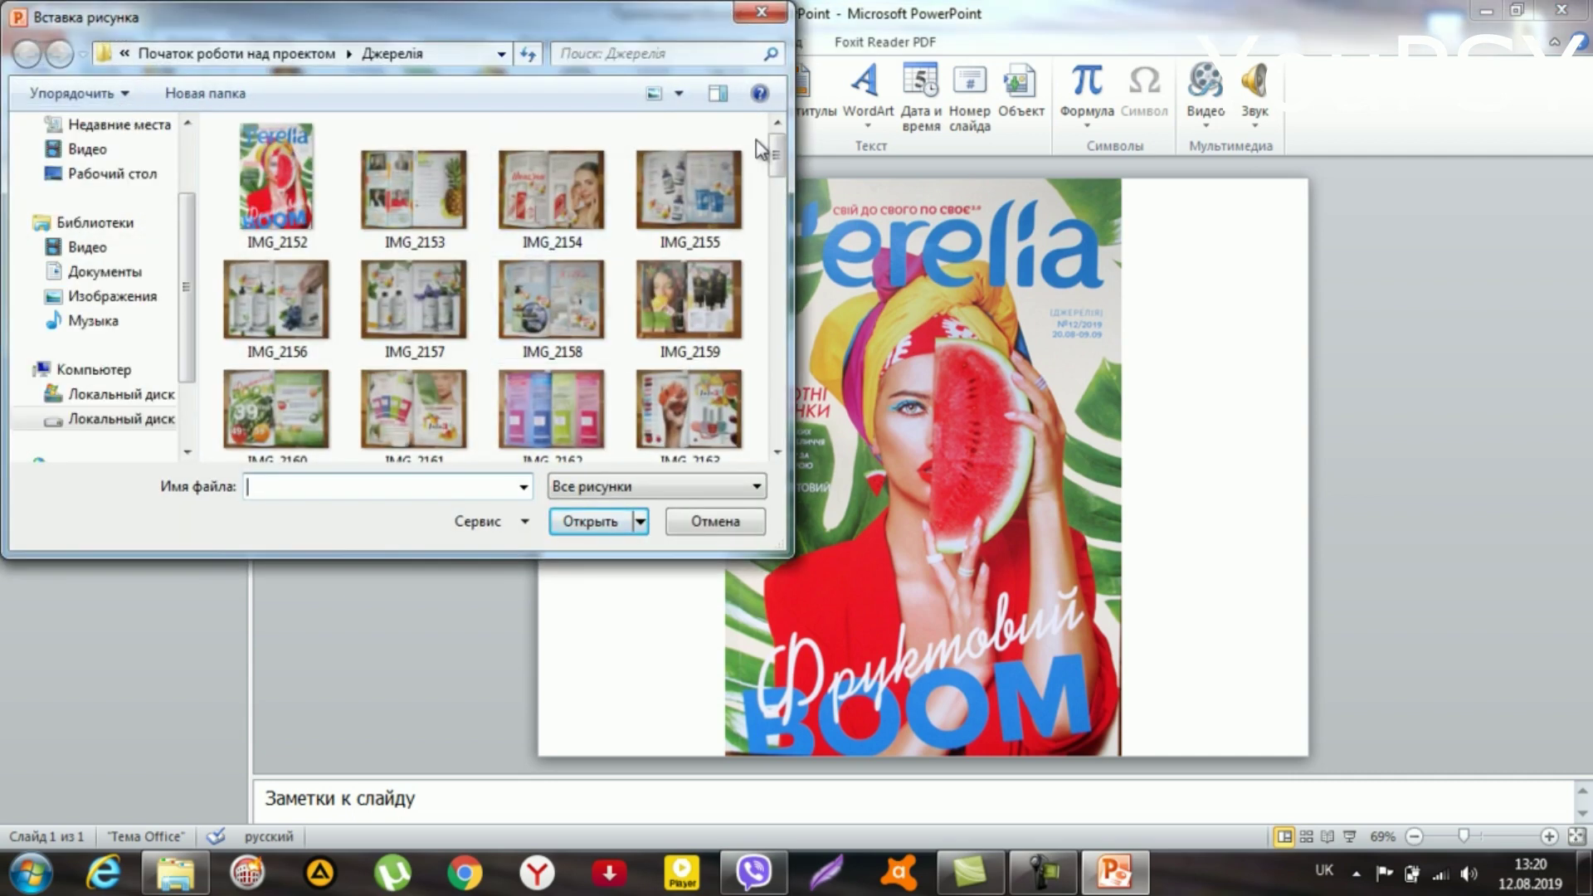
{"action": "left_click_drag", "start_coordinate": [779, 149], "coordinate": [744, 435]}
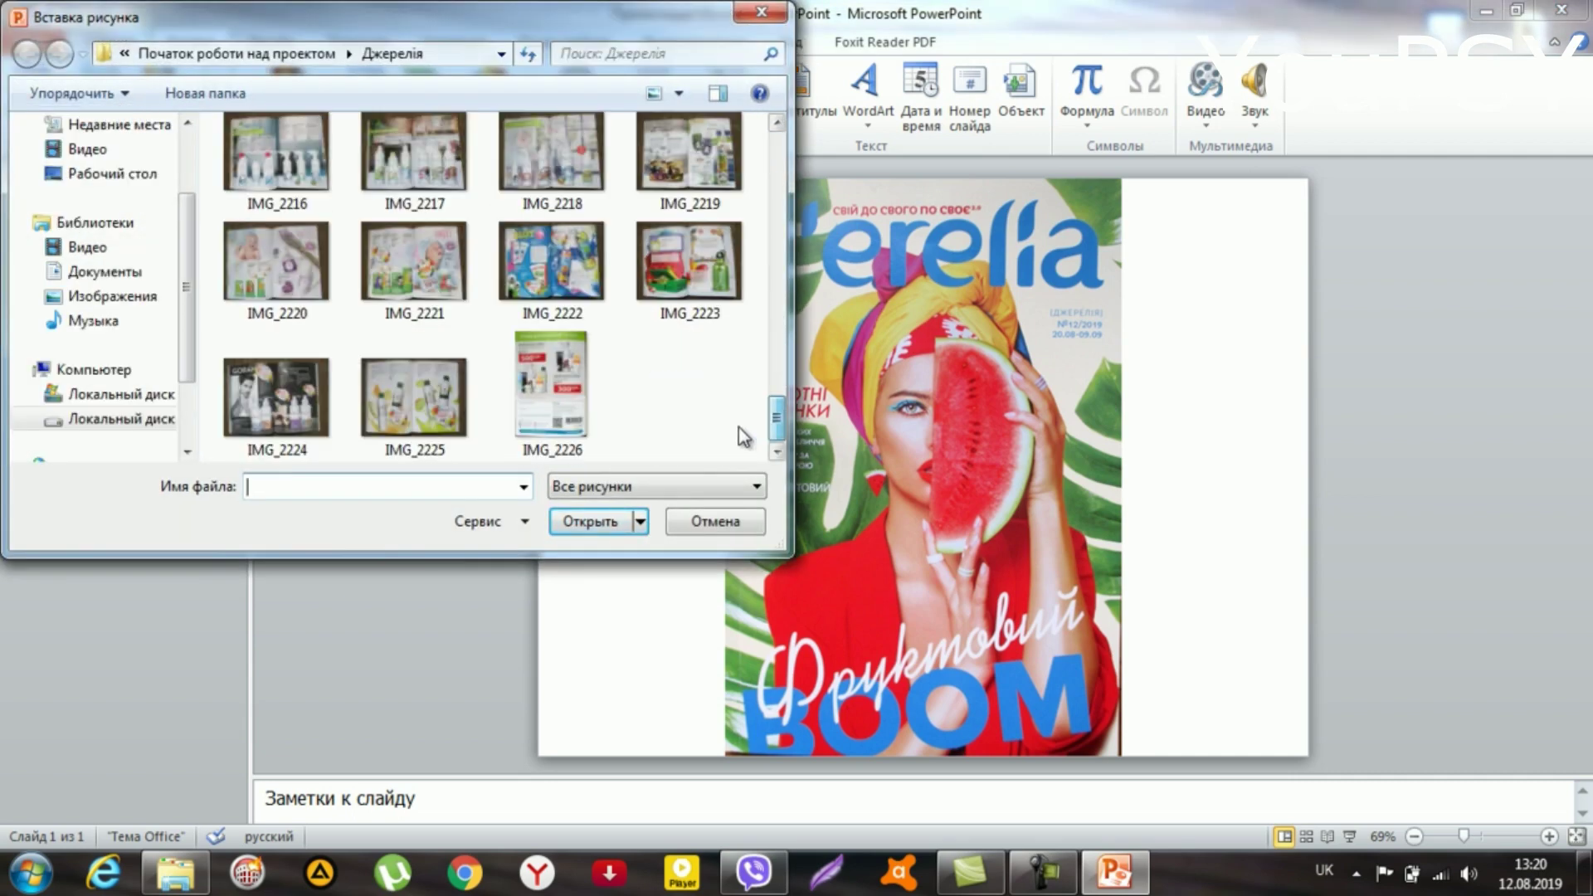
{"action": "left_click", "coordinate": [572, 390]}
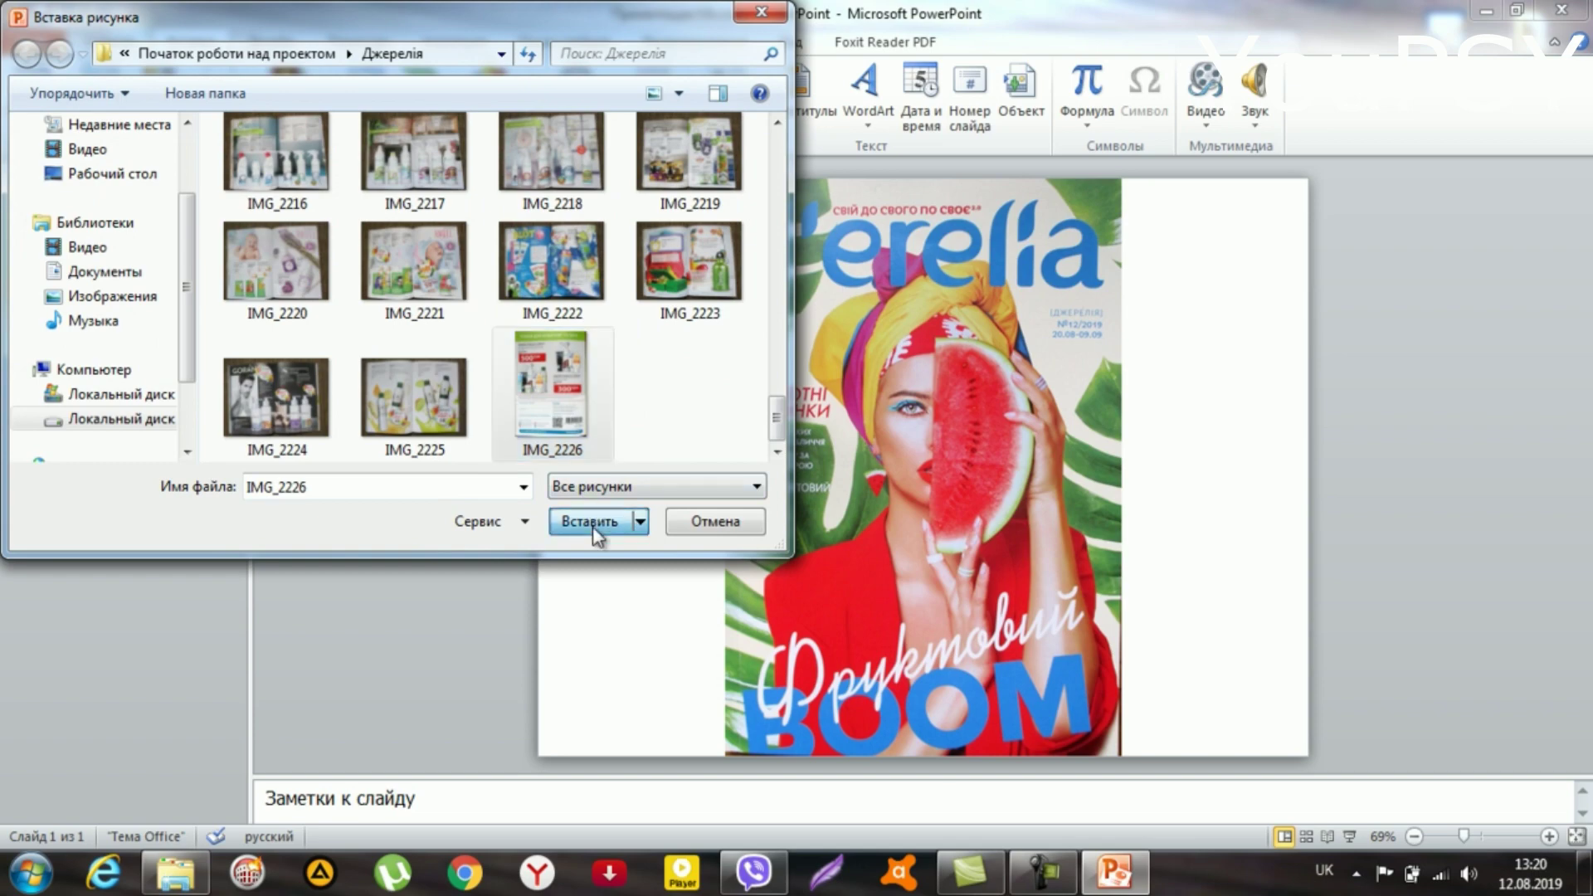
{"action": "left_click", "coordinate": [593, 523]}
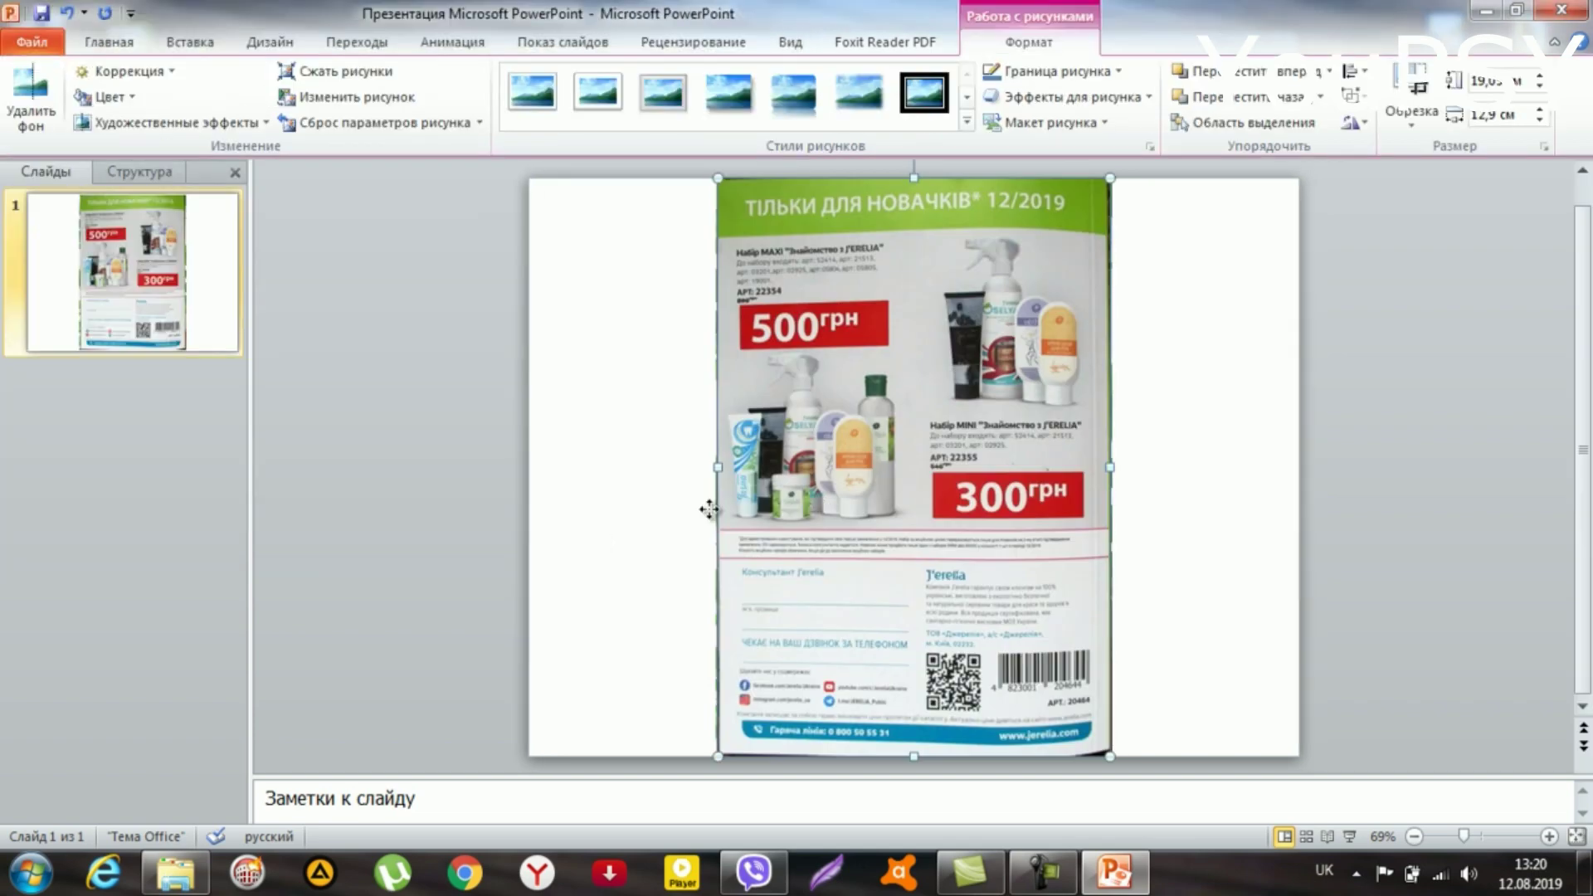
Place the back page on the right half and the cover at the left edge, side by side
{"action": "mouse_move", "coordinate": [709, 509]}
{"action": "left_mouse_down"}
{"action": "mouse_move", "coordinate": [659, 502]}
{"action": "mouse_move", "coordinate": [1004, 498]}
{"action": "left_mouse_up"}
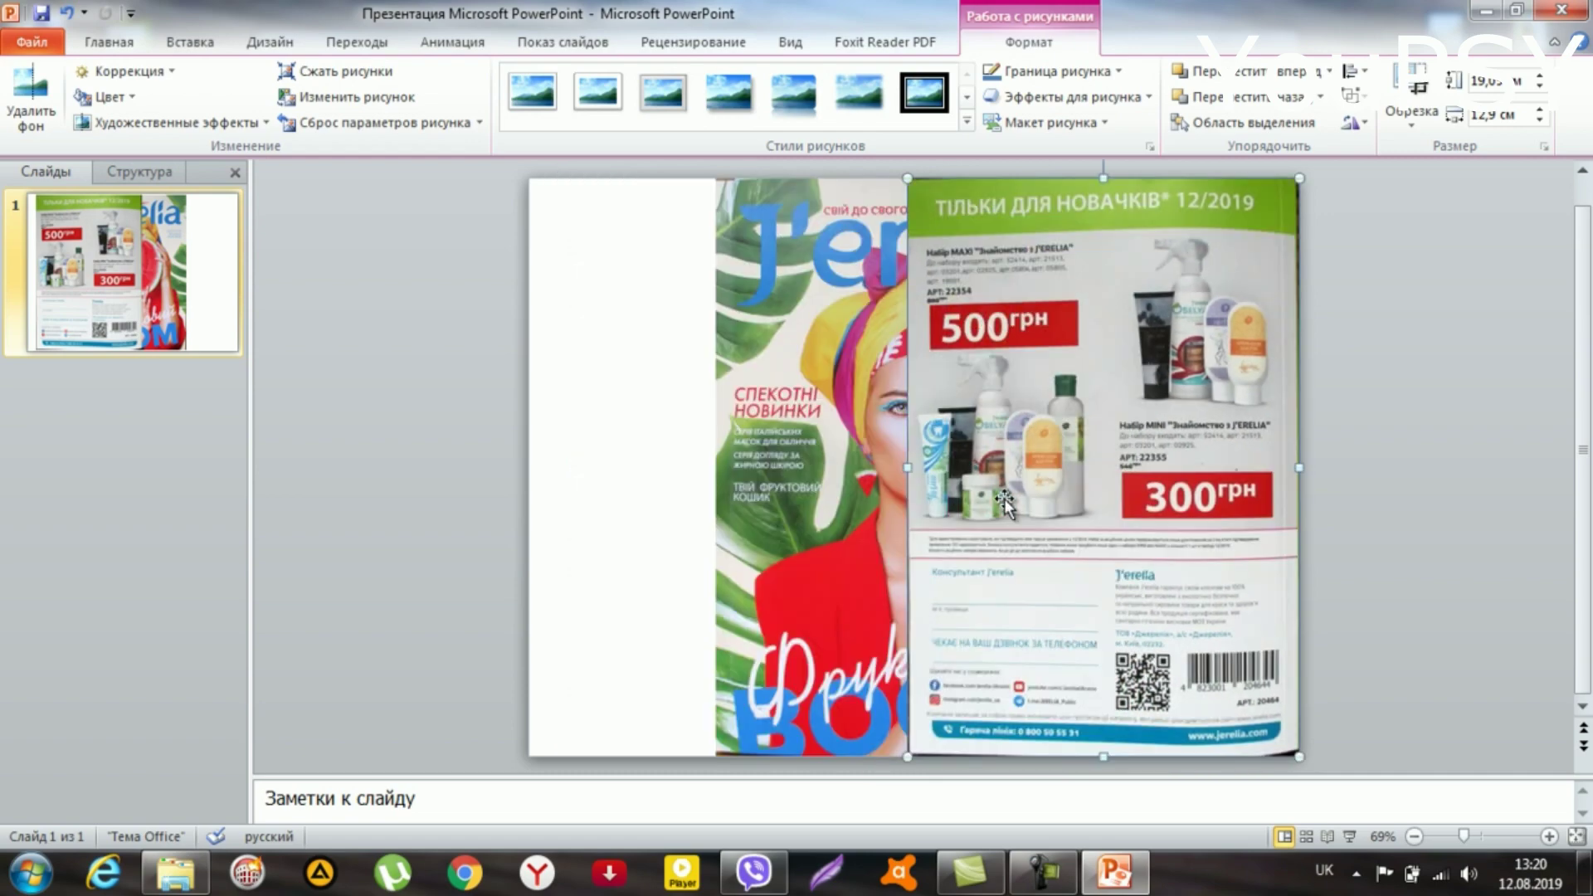
{"action": "left_click_drag", "start_coordinate": [795, 521], "coordinate": [606, 521]}
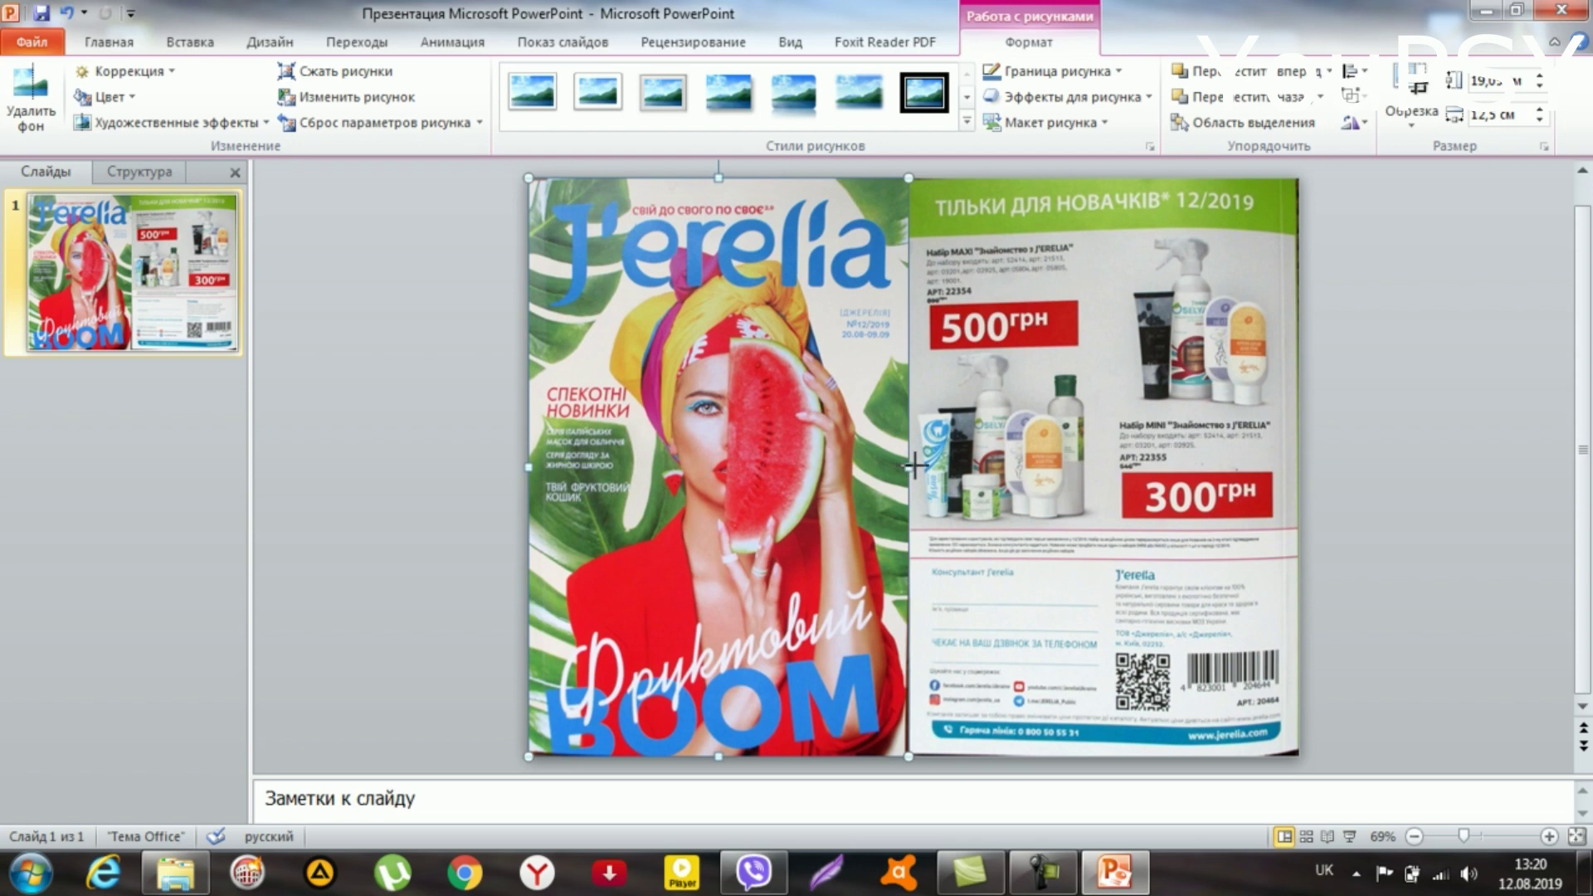
{"action": "left_click_drag", "start_coordinate": [832, 491], "coordinate": [913, 469]}
{"action": "left_click", "coordinate": [981, 467]}
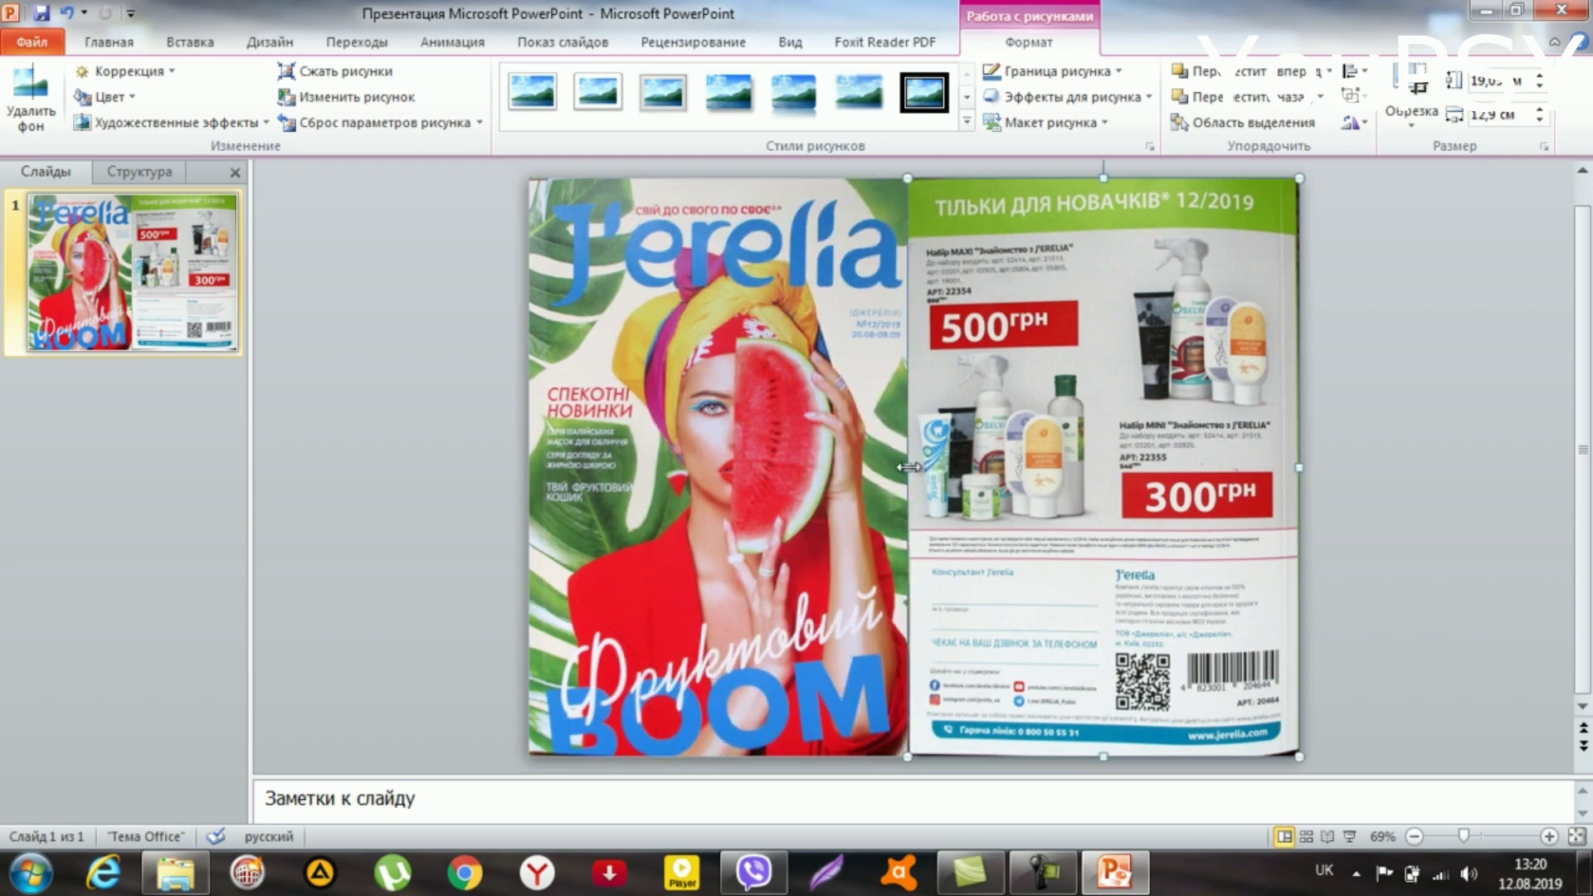
{"action": "left_click_drag", "start_coordinate": [907, 467], "coordinate": [920, 467]}
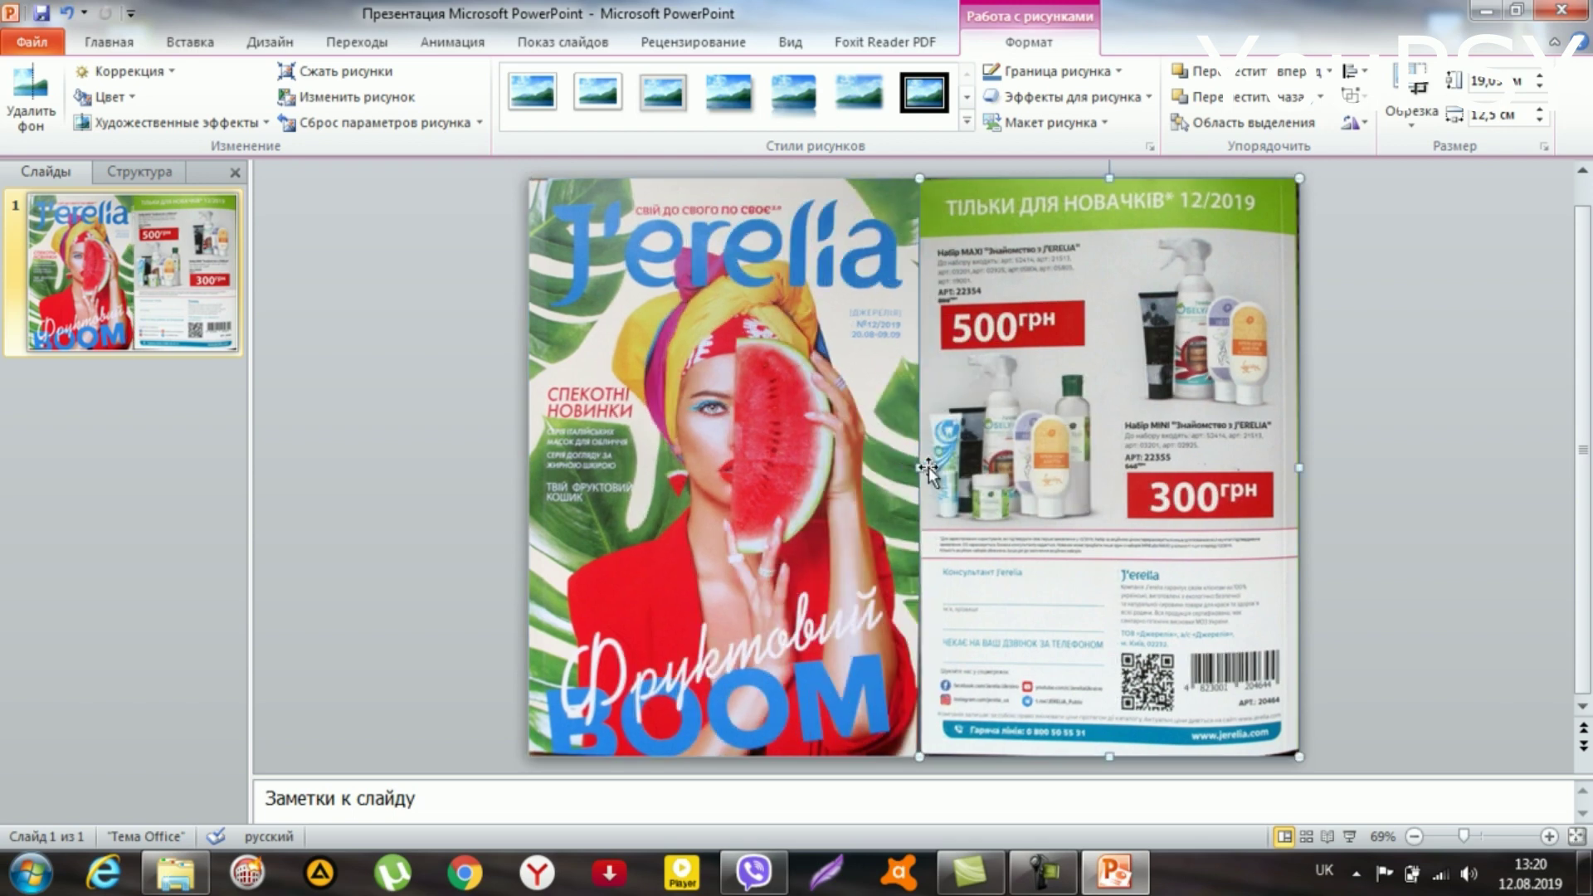
{"action": "left_click", "coordinate": [478, 439]}
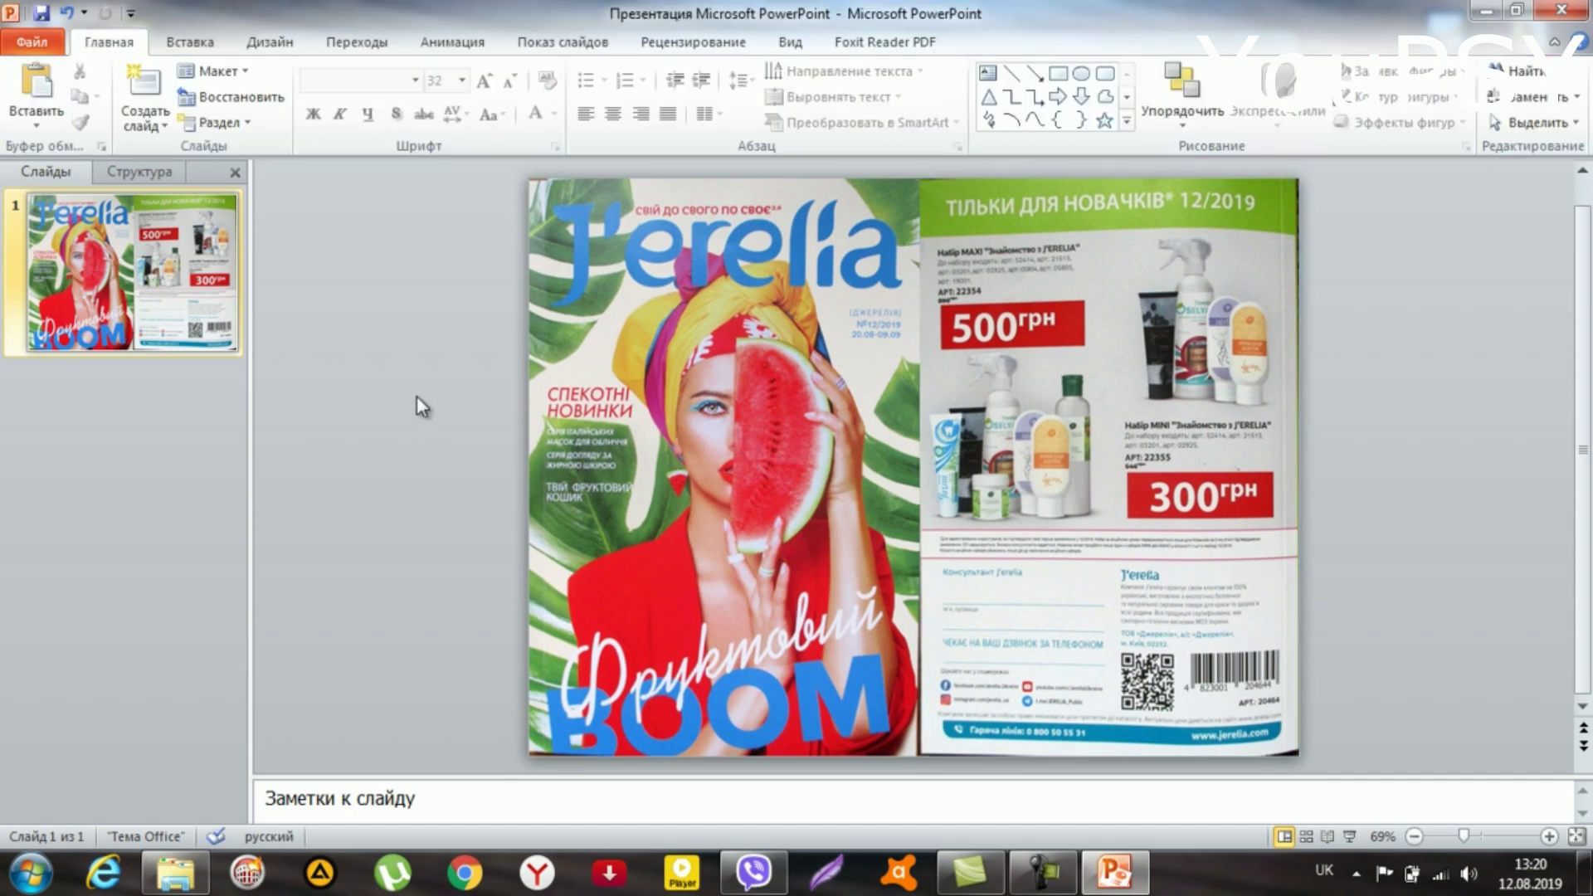
Save the slide as a JPEG File Interchange Format image named Листок
{"action": "left_click", "coordinate": [31, 43]}
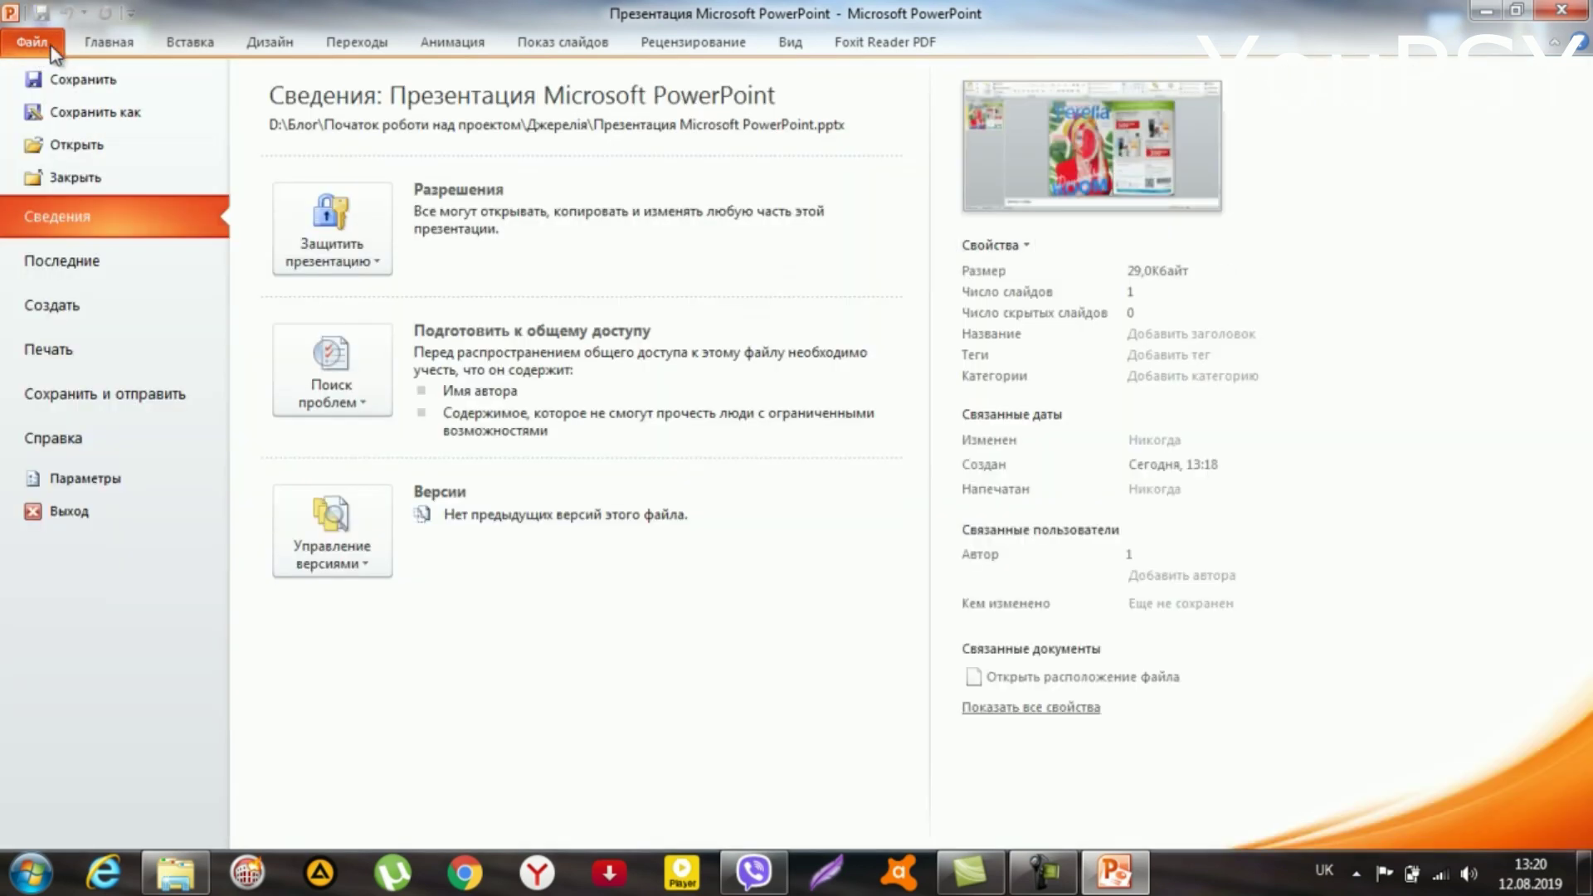
{"action": "left_click", "coordinate": [77, 112]}
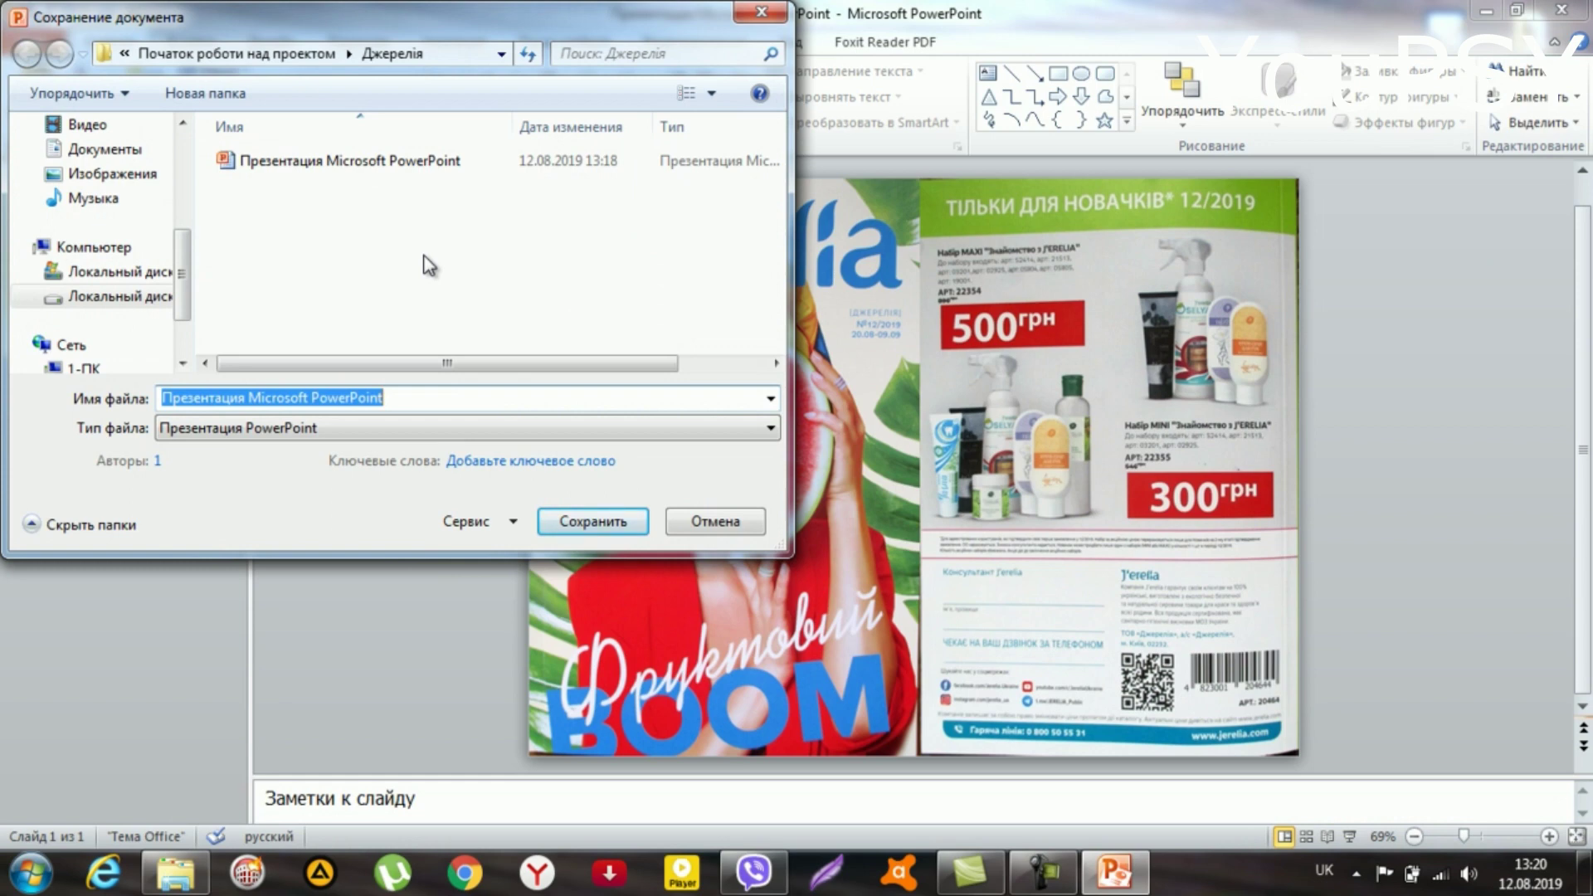
{"action": "type", "text": "Листок"}
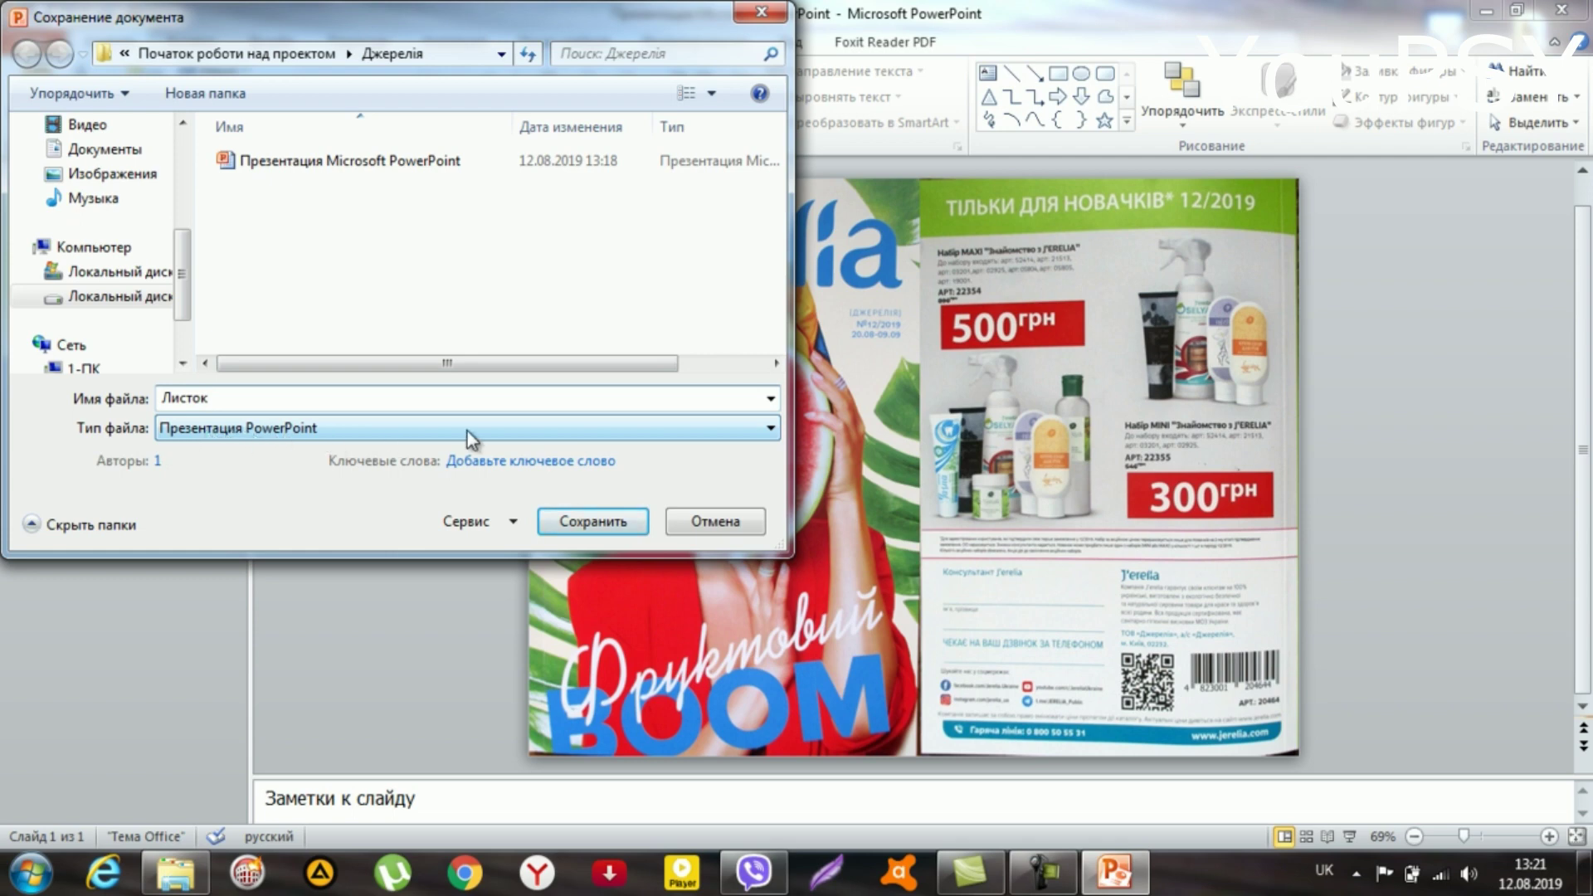
{"action": "left_click", "coordinate": [770, 430]}
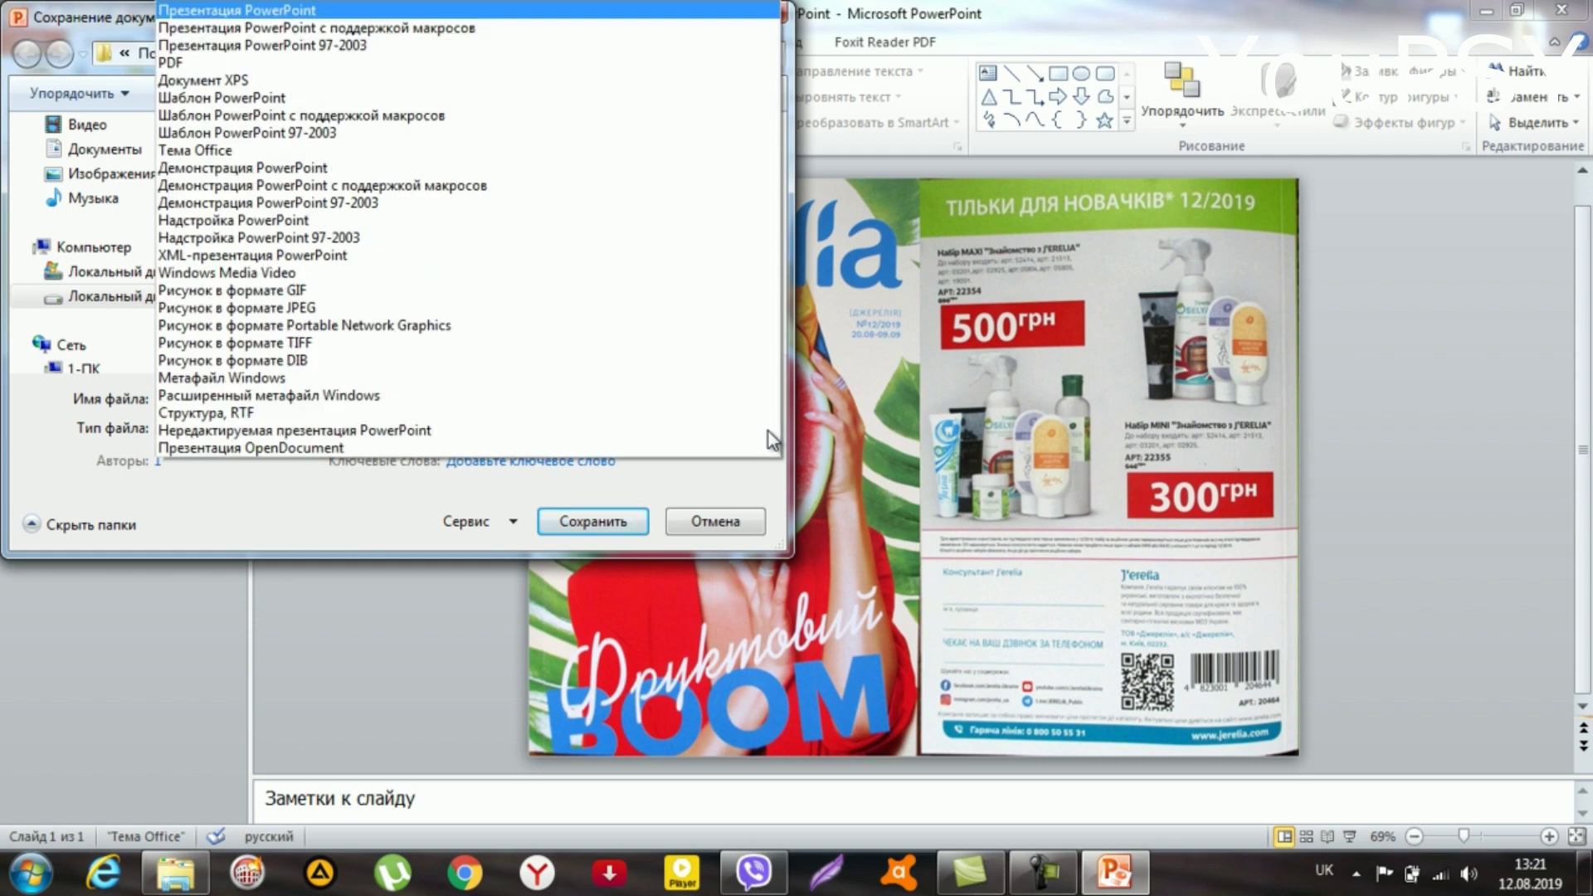
{"action": "left_click", "coordinate": [692, 310]}
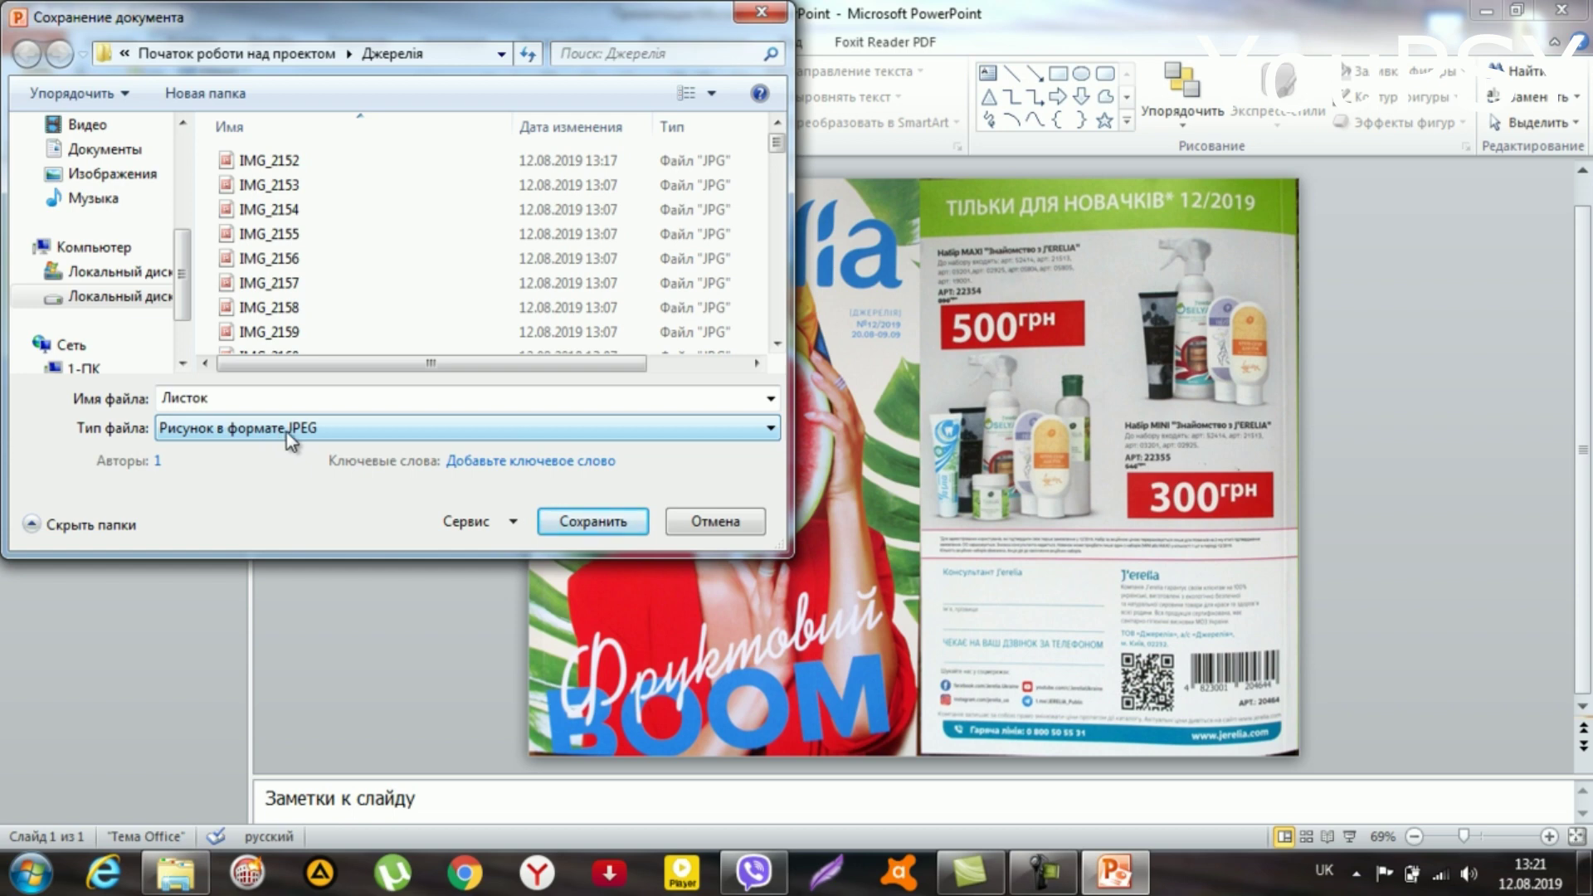
{"action": "left_click", "coordinate": [603, 519]}
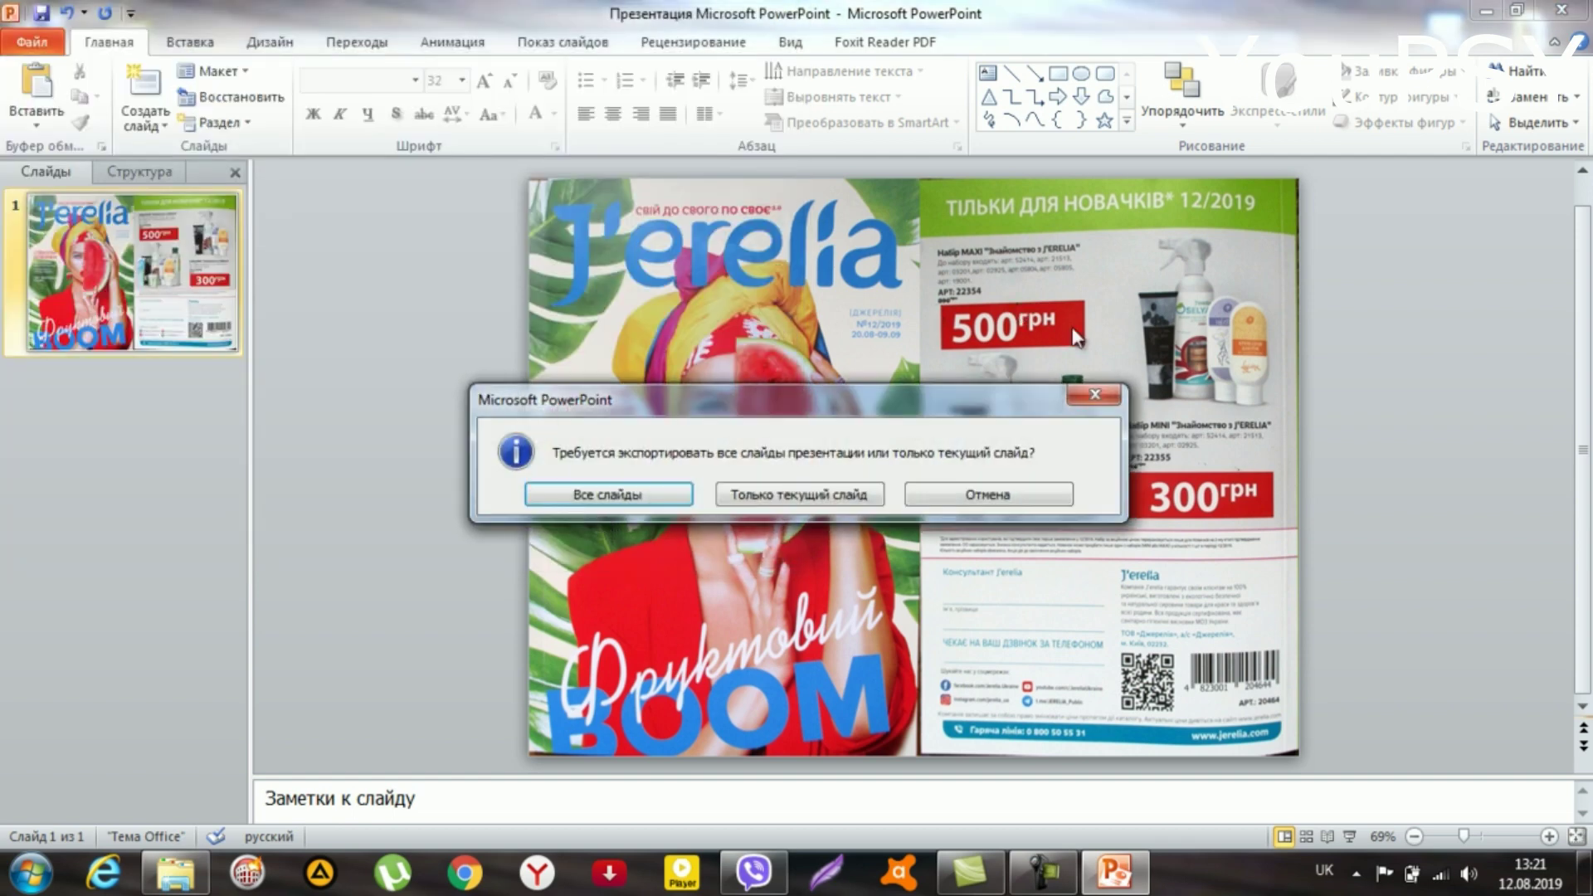
Export only the current slide as Листок, then close PowerPoint, saving the presentation
{"action": "left_click", "coordinate": [746, 497]}
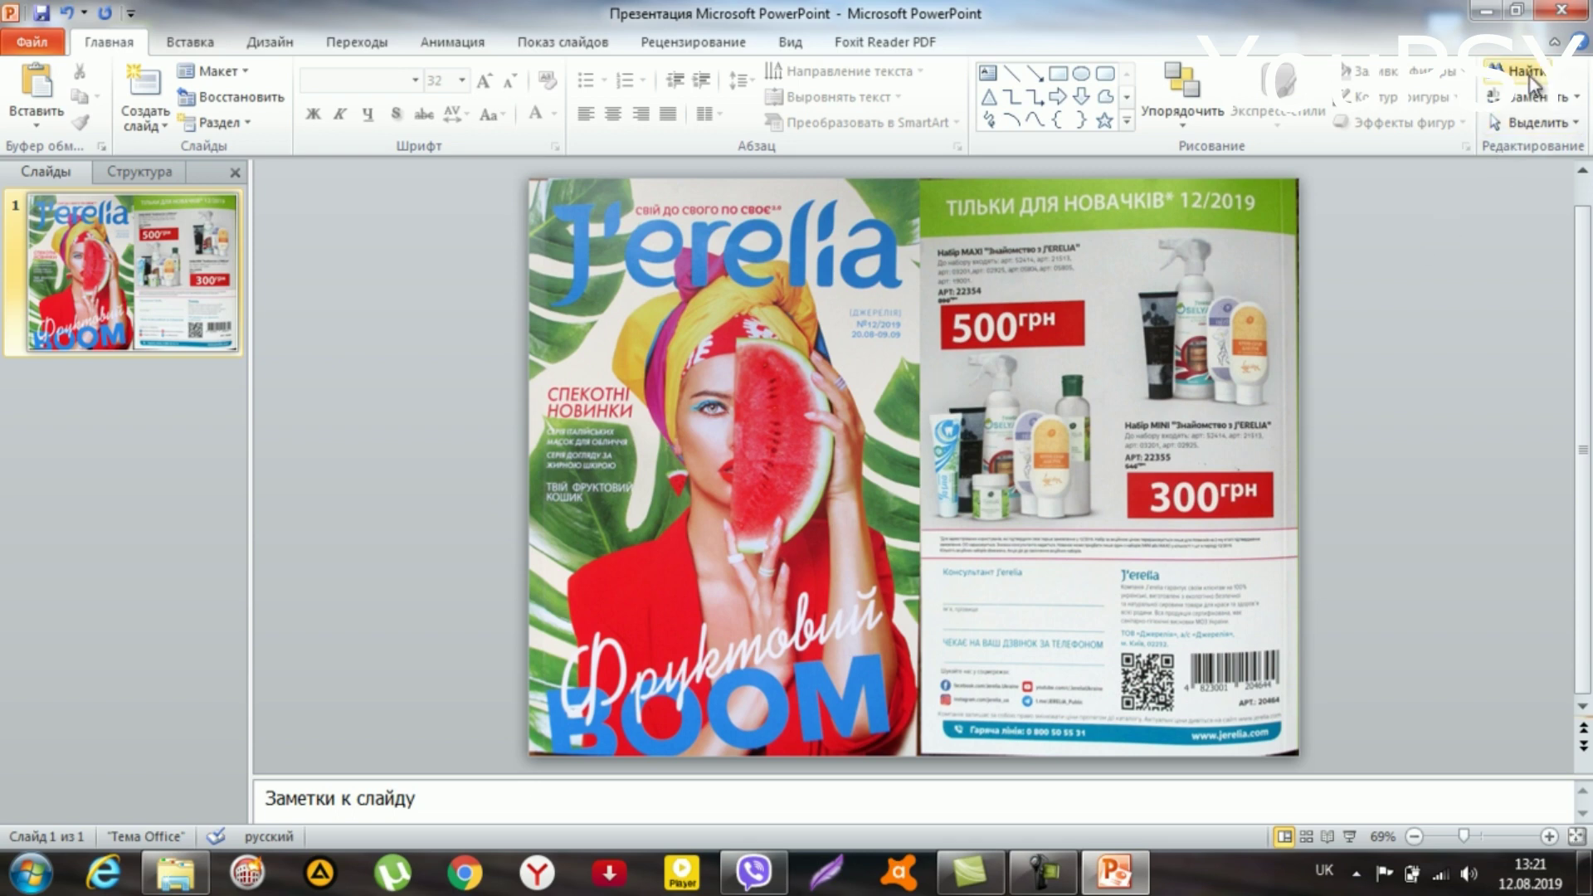
{"action": "left_click", "coordinate": [1560, 13]}
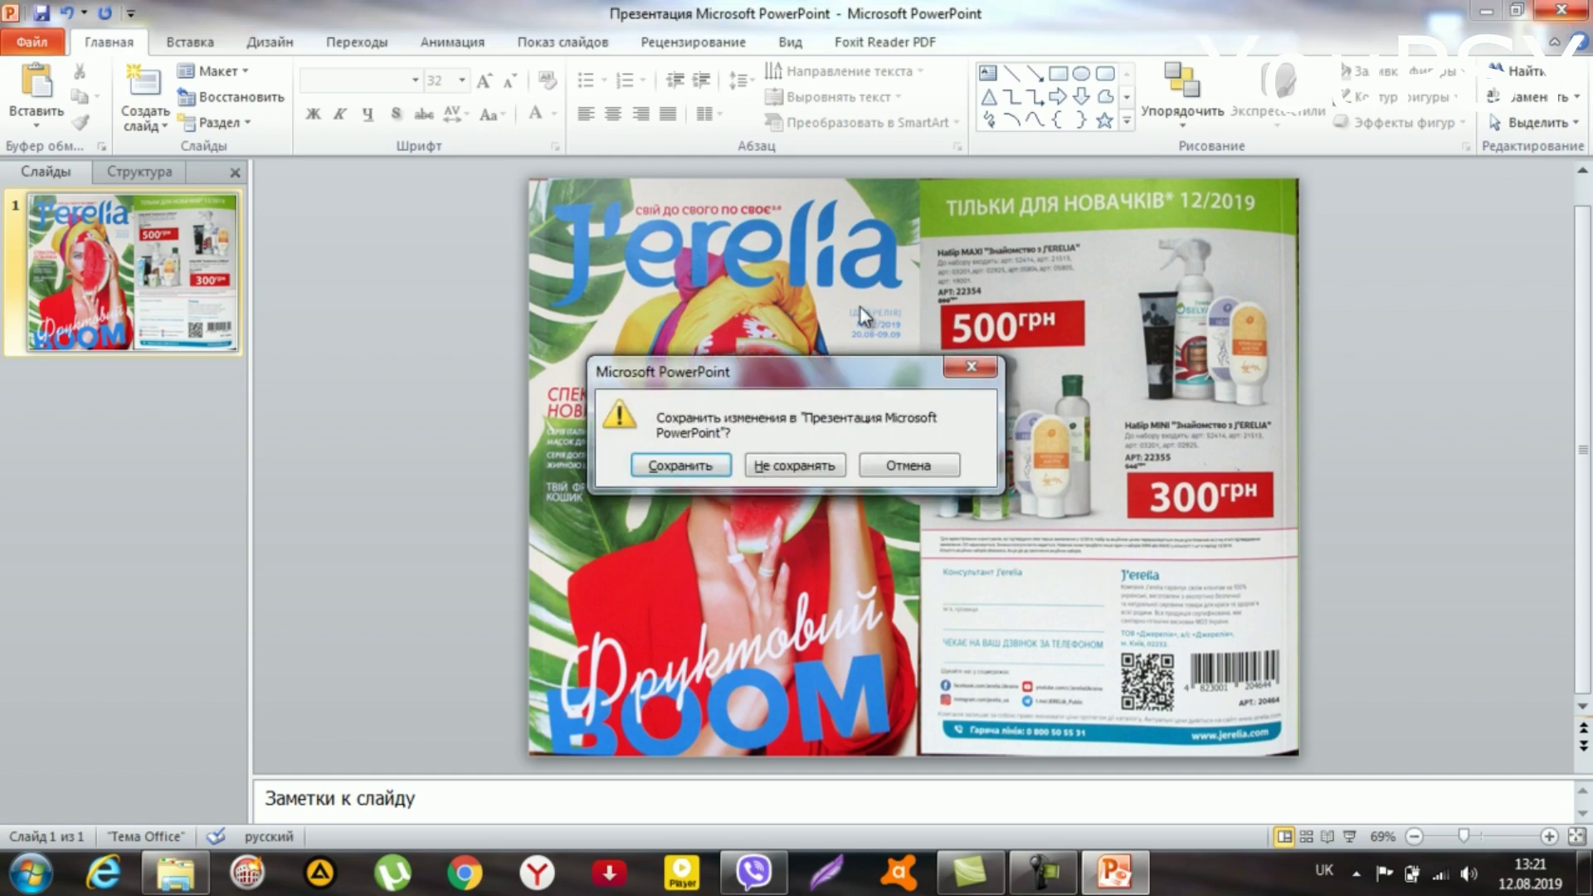
{"action": "left_click", "coordinate": [681, 466]}
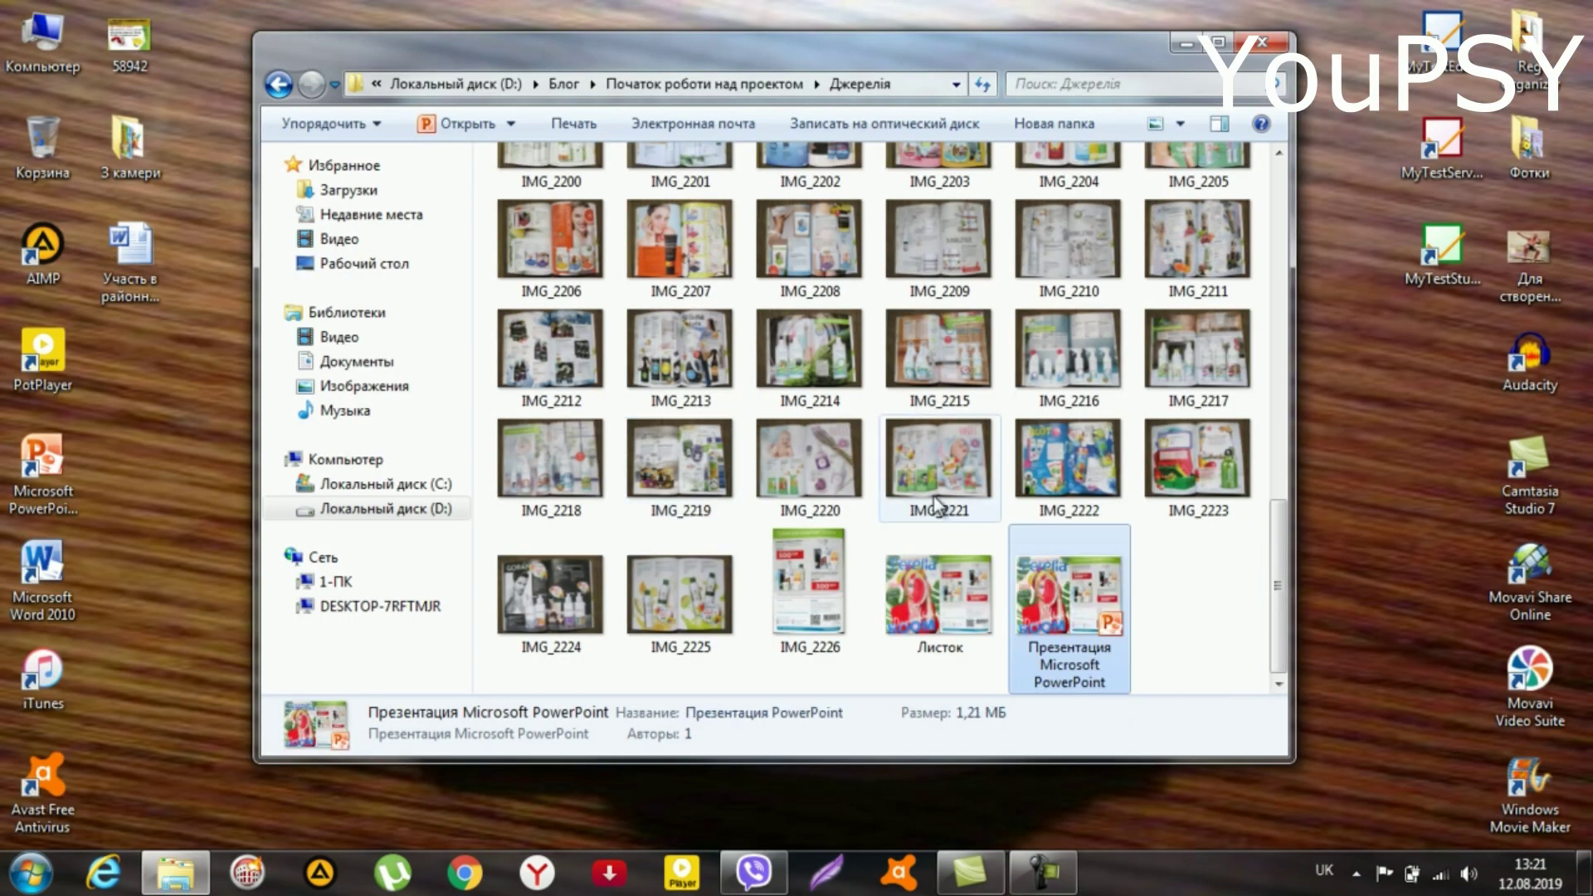
Open the exported Листок JPEG with the cover and back page side by side in Picture Manager
{"action": "double_click", "coordinate": [941, 570]}
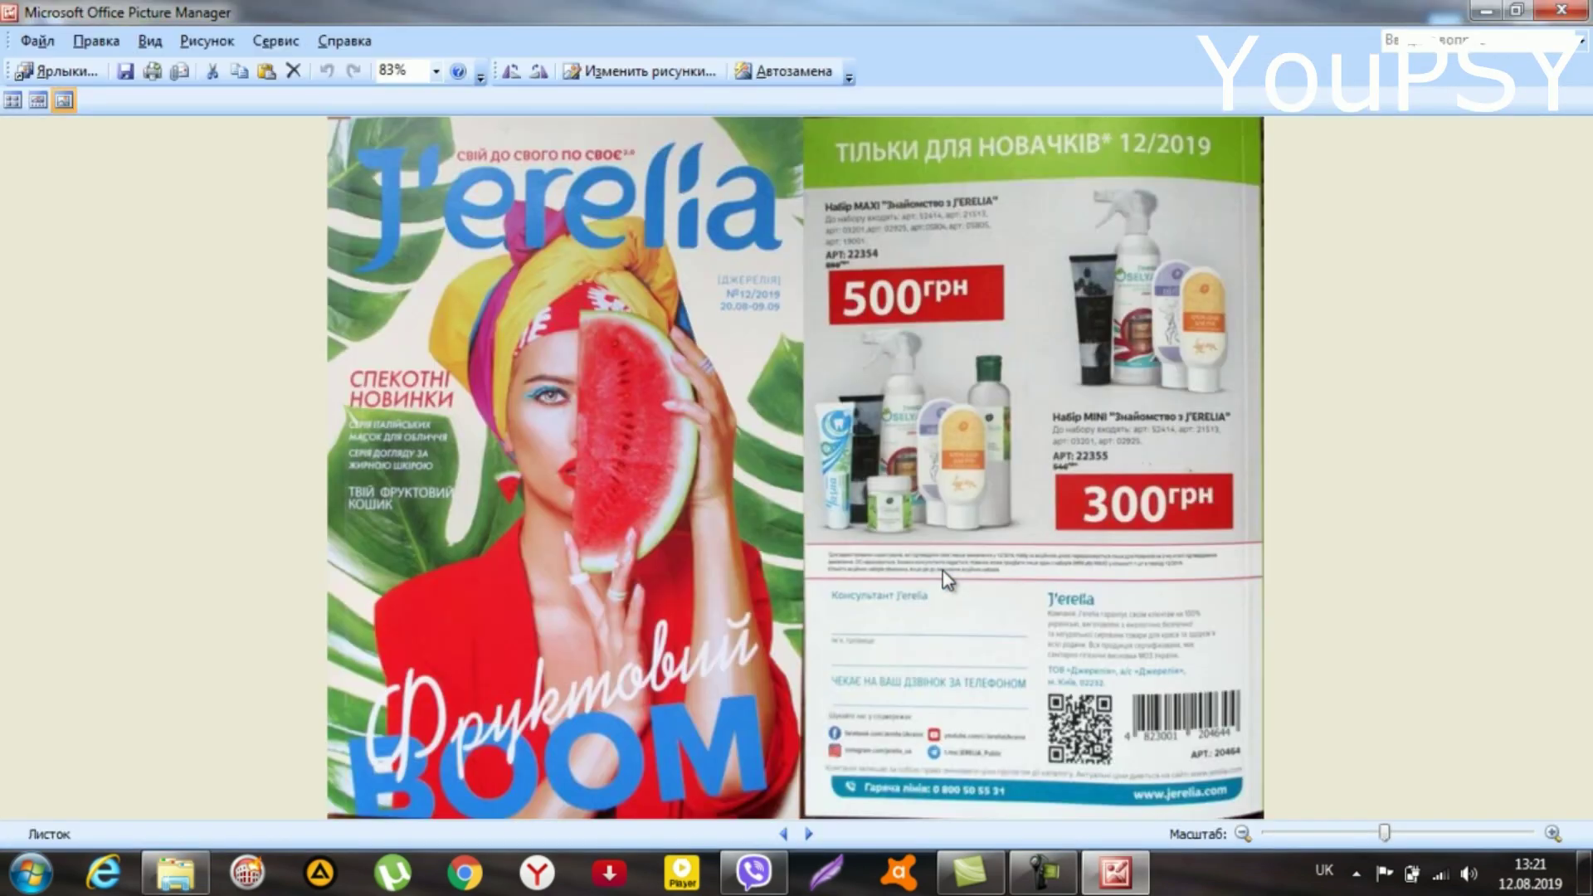